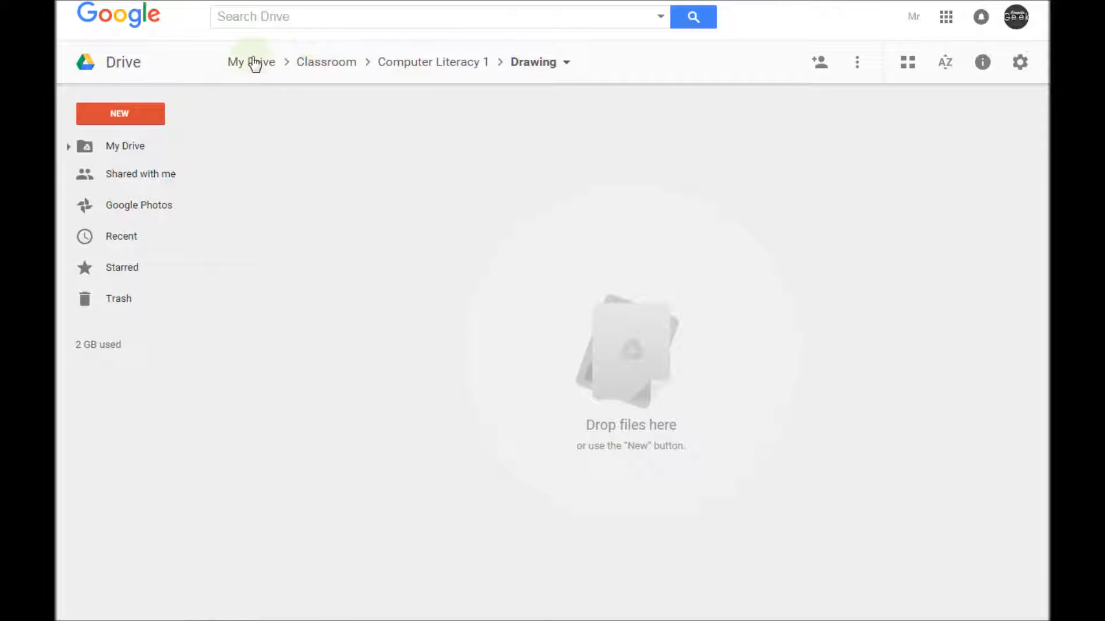
- Create a new Google Drawings file in the Drawing folder of Computer Literacy 1
{"action": "left_click", "coordinate": [140, 113]}
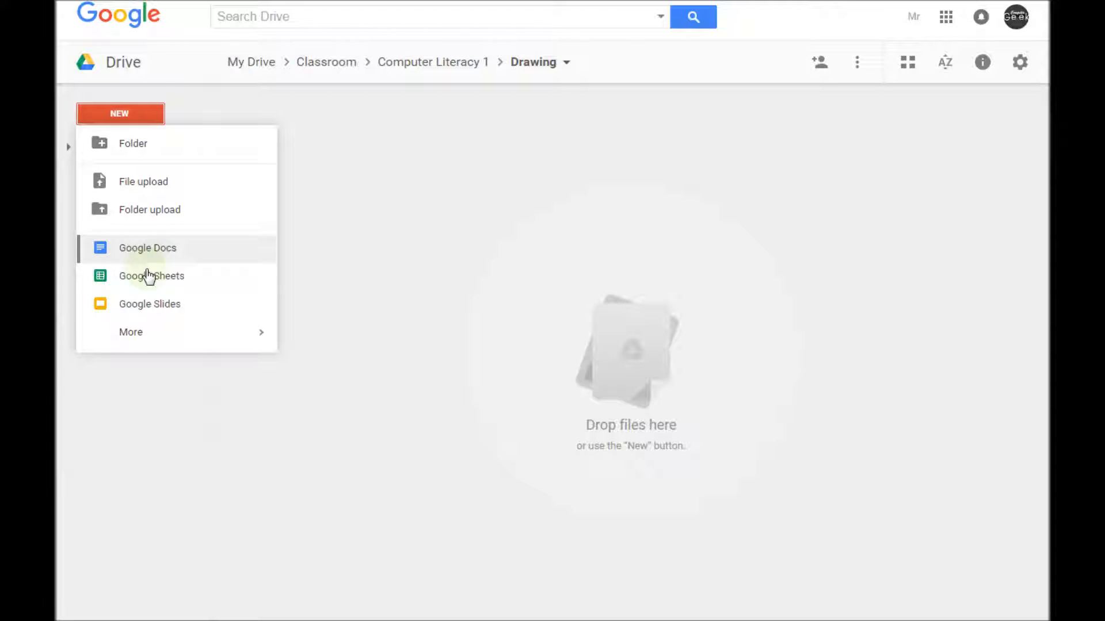
{"action": "mouse_move", "coordinate": [148, 332]}
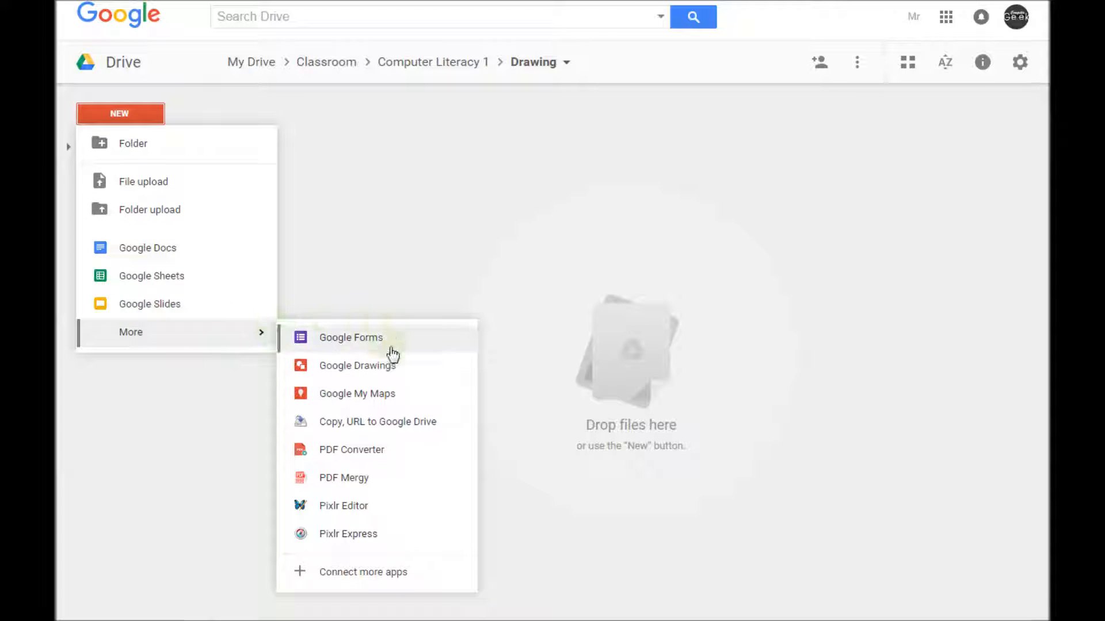
{"action": "left_click", "coordinate": [425, 368]}
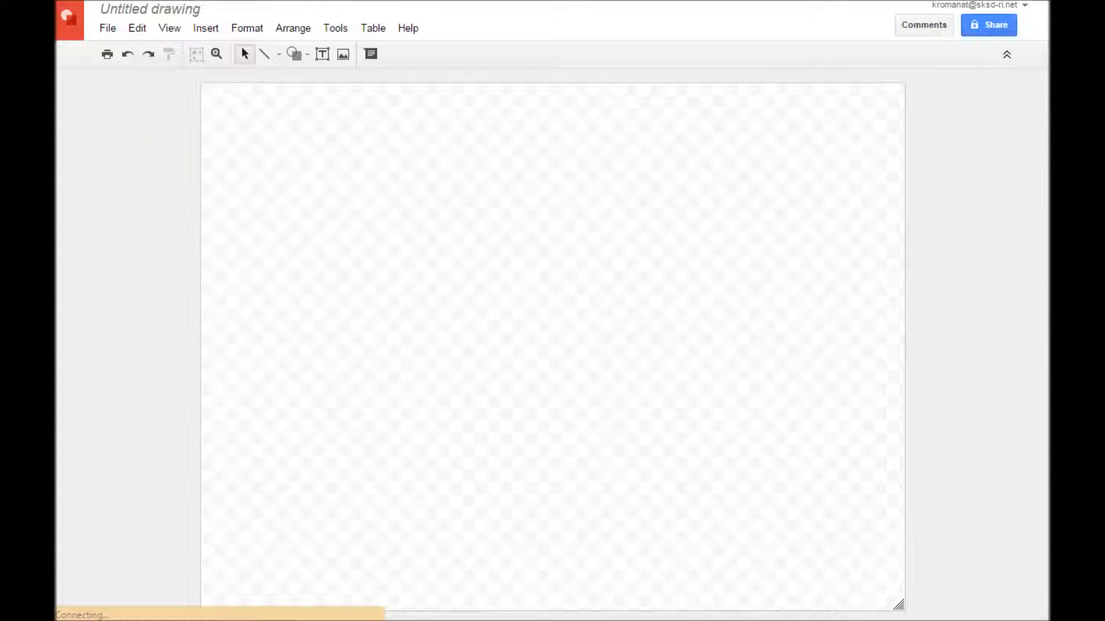
- Rename the untitled drawing as "D1- Fishing Flyer"
{"action": "left_click", "coordinate": [115, 10]}
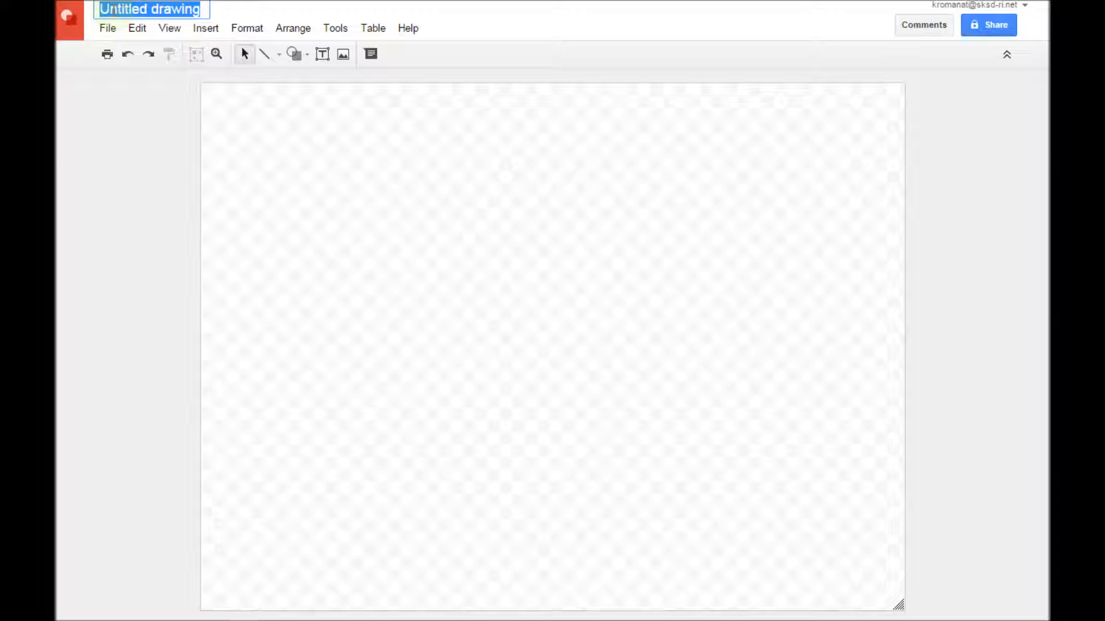
{"action": "type", "text": "D1-"}
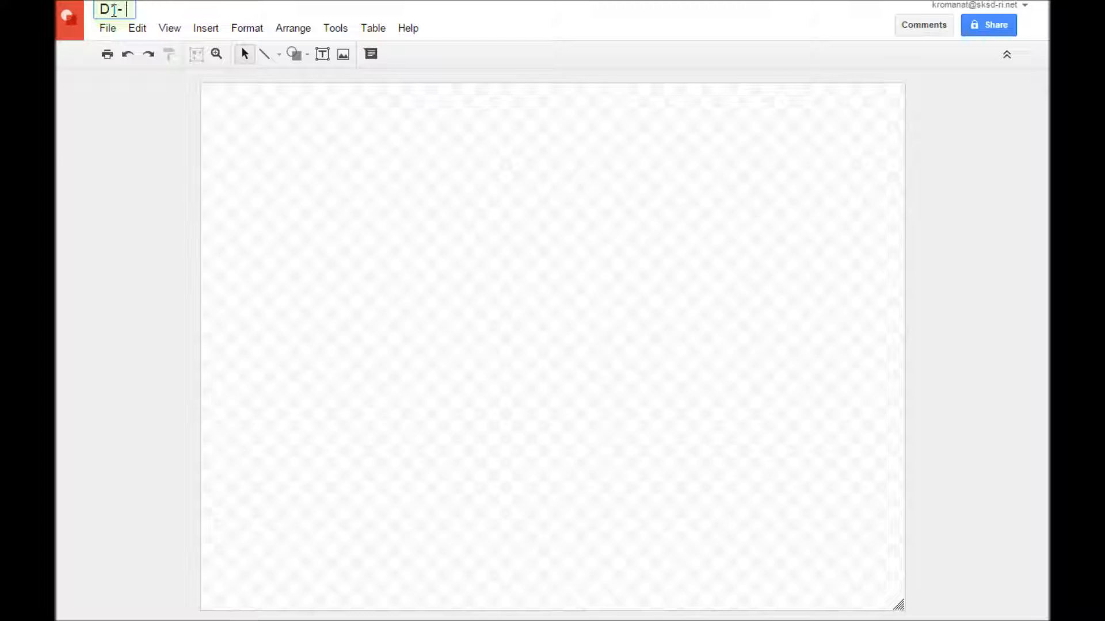
{"action": "type", "text": " Fishing Flyer"}
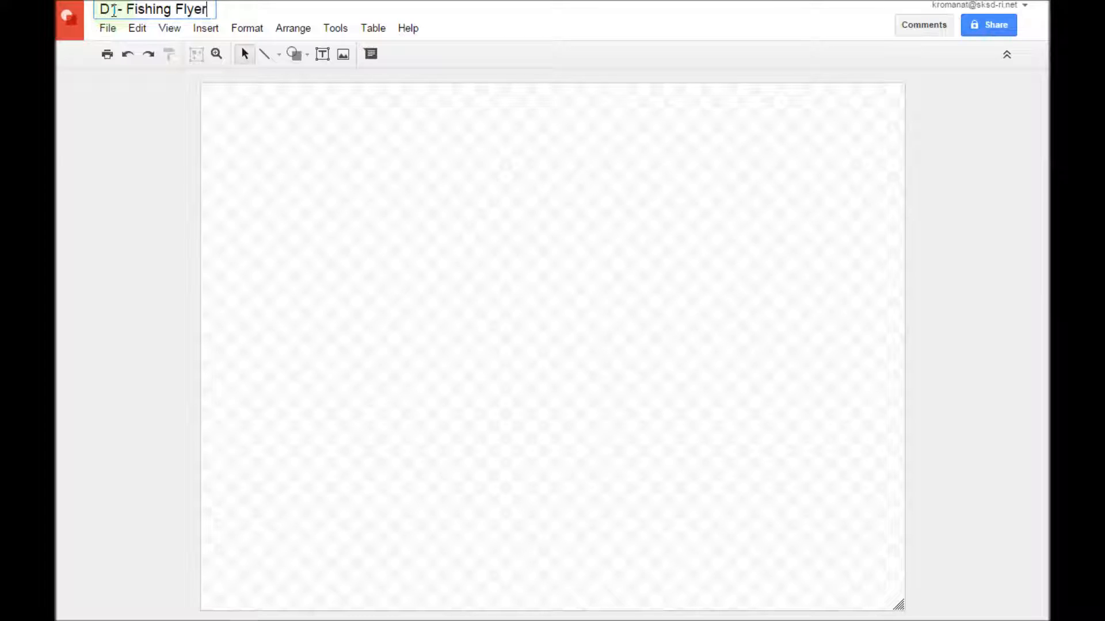
{"action": "left_click", "coordinate": [306, 133]}
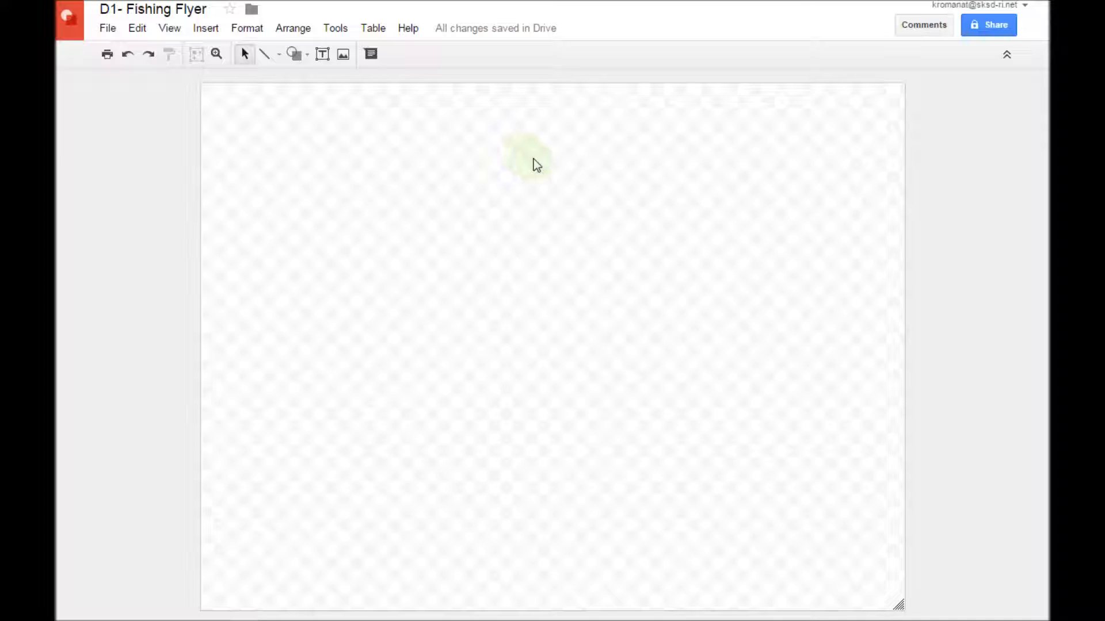
- Set the drawing's page size to a custom 8.5 × 11 inches
{"action": "left_click", "coordinate": [111, 27]}
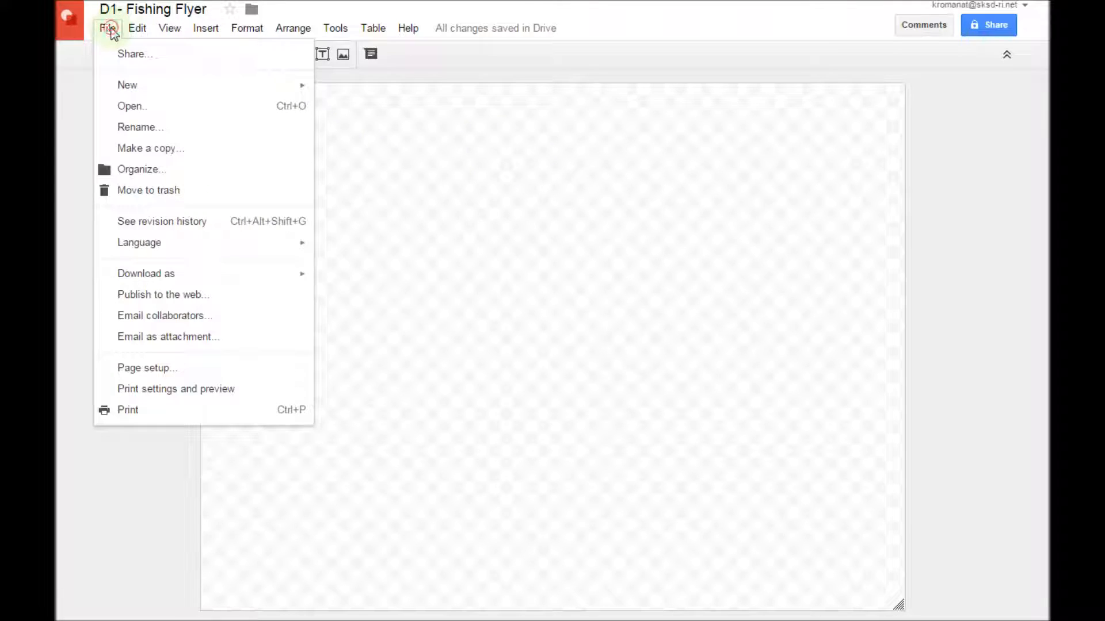
{"action": "left_click", "coordinate": [202, 369]}
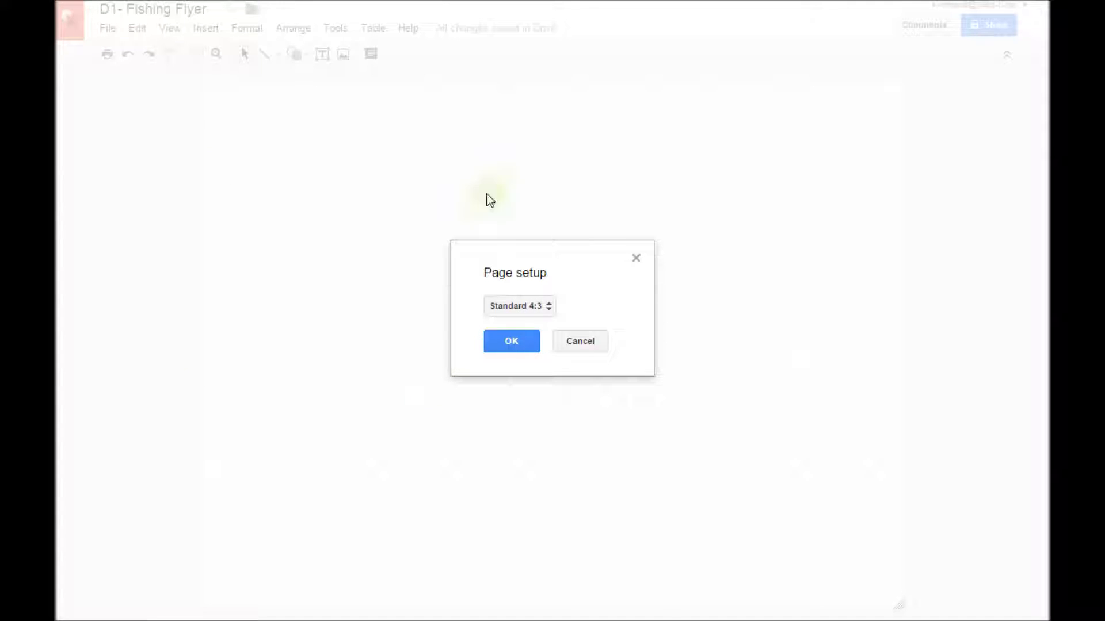
{"action": "left_click", "coordinate": [553, 310]}
{"action": "left_click", "coordinate": [536, 370]}
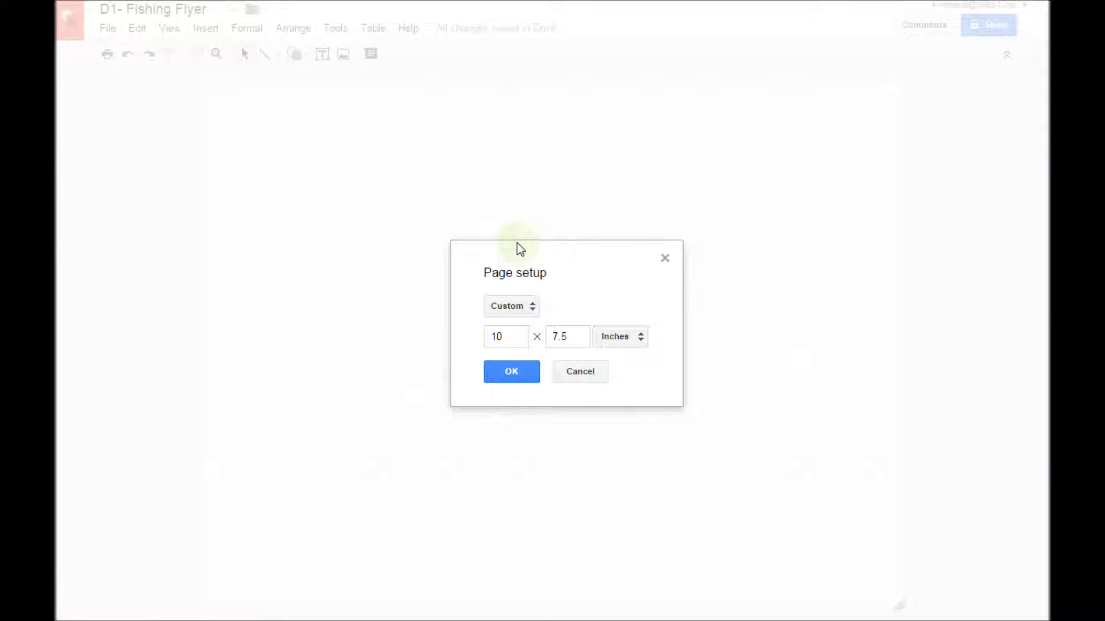
{"action": "left_click_drag", "start_coordinate": [508, 337], "coordinate": [470, 340]}
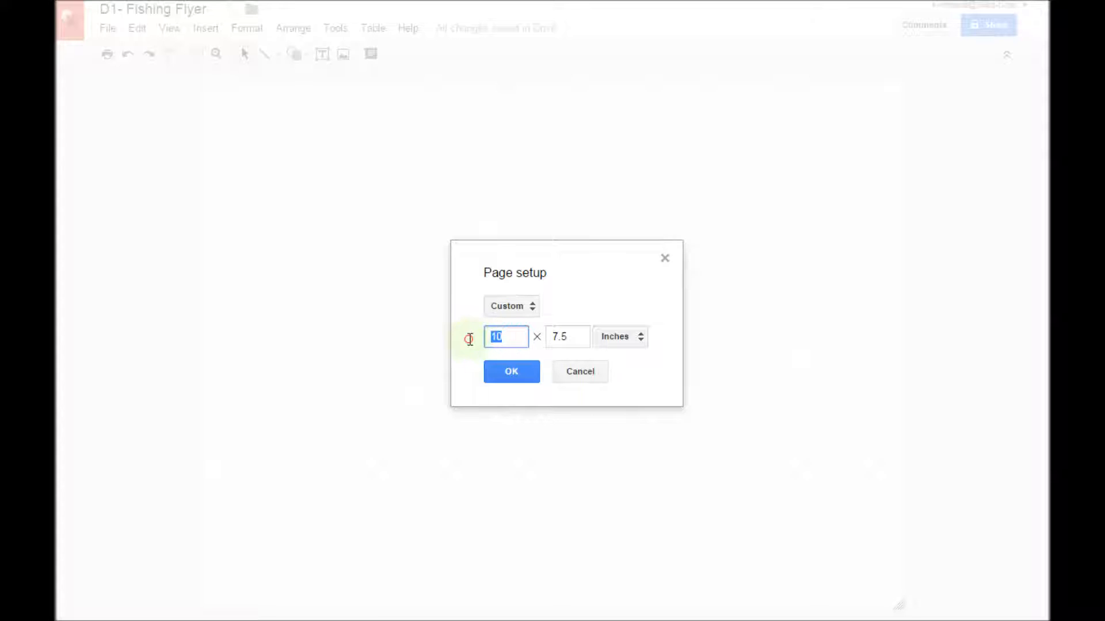
{"action": "type", "text": "8.5"}
{"action": "left_click_drag", "start_coordinate": [571, 338], "coordinate": [556, 338]}
{"action": "type", "text": "11"}
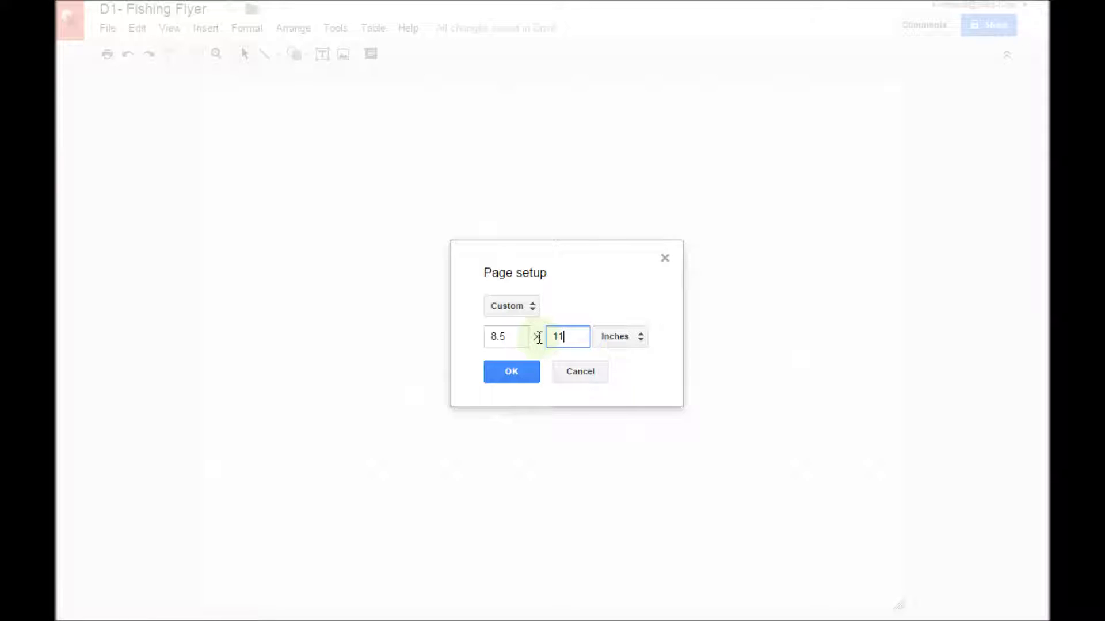
{"action": "left_click", "coordinate": [512, 379]}
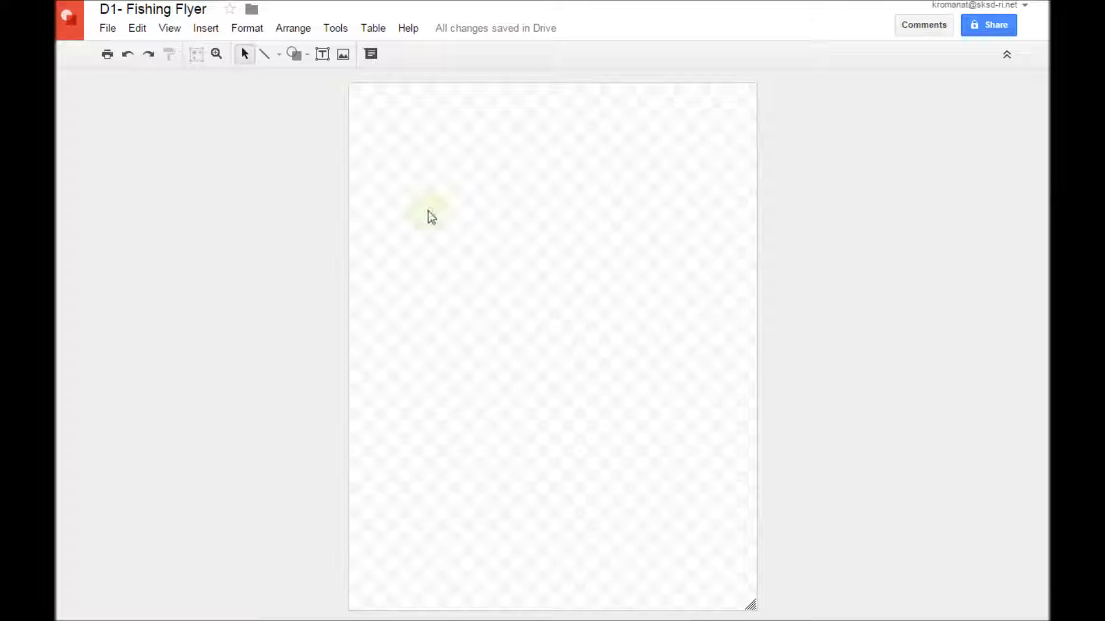
- Fill the page background with a golden yellow-orange colour
{"action": "right_click", "coordinate": [488, 208]}
{"action": "mouse_move", "coordinate": [553, 303]}
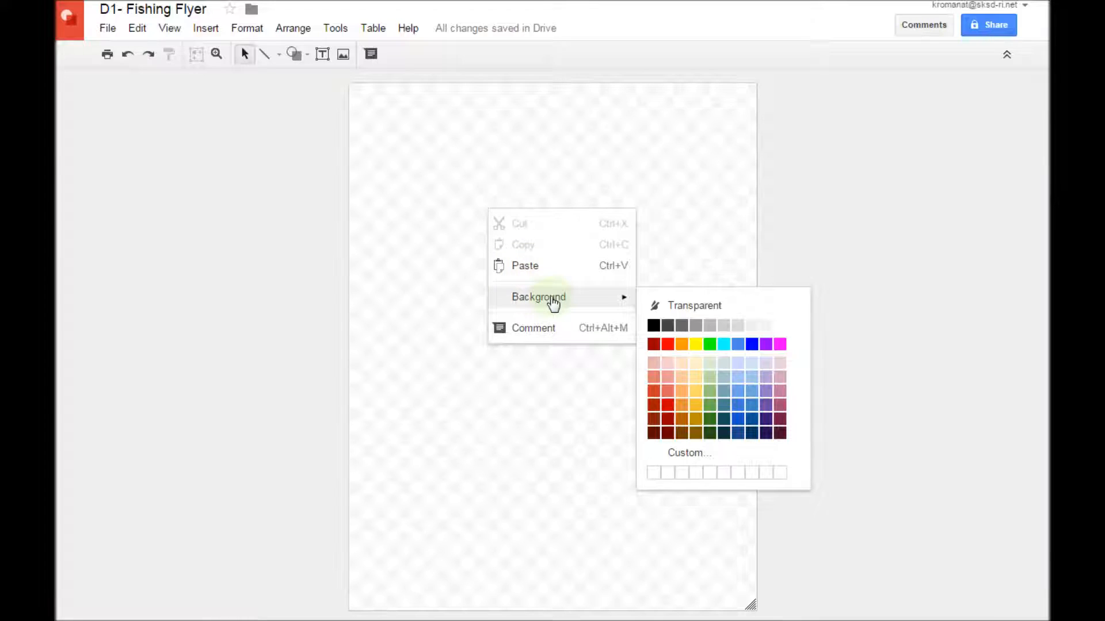
{"action": "left_click", "coordinate": [697, 410]}
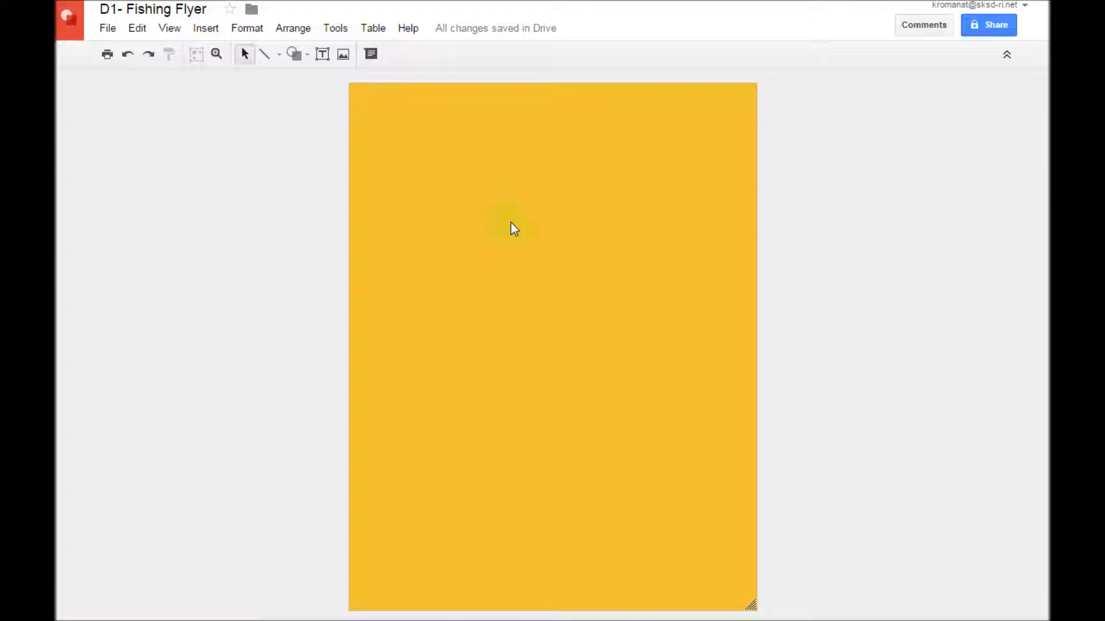
- Add the word art "Come Fishing" and place it, stretched taller, across the top of the page
{"action": "left_click", "coordinate": [208, 31]}
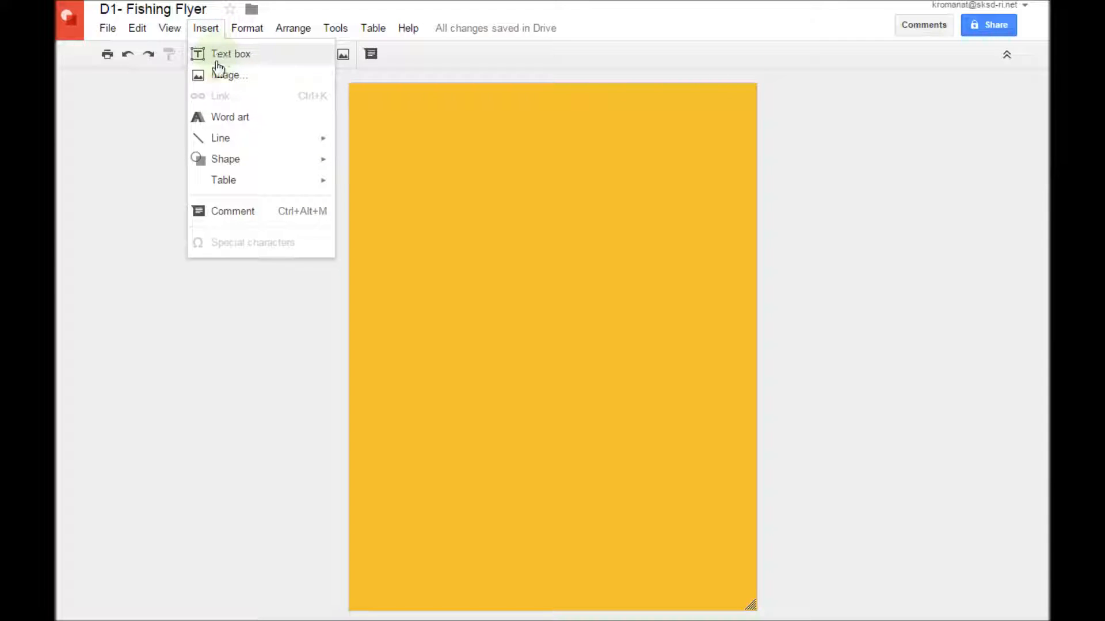
{"action": "left_click", "coordinate": [280, 122]}
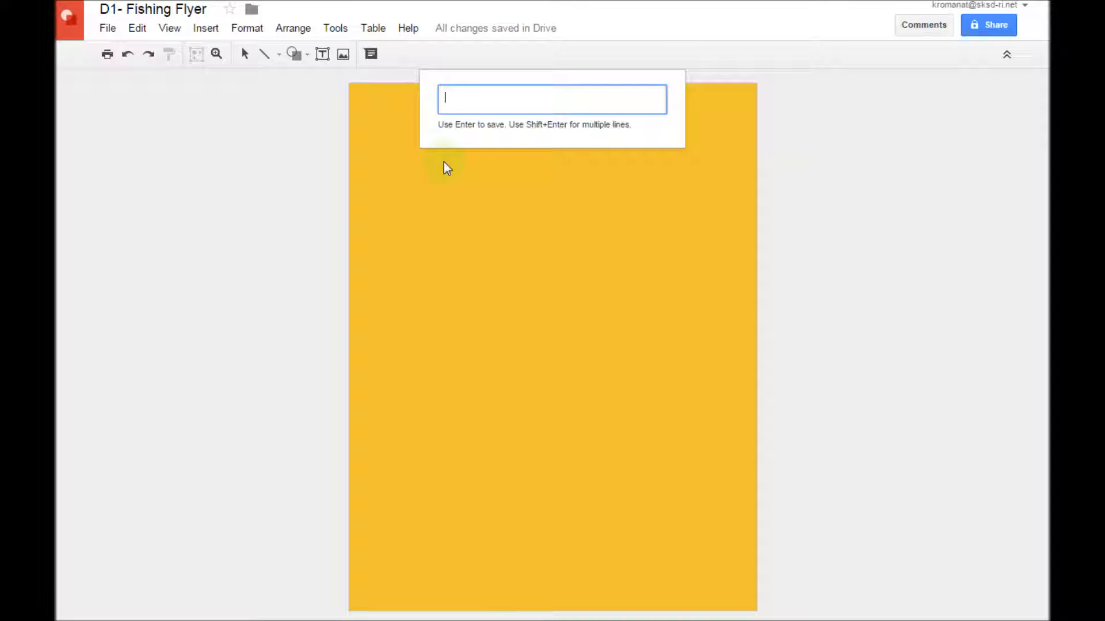
{"action": "type", "text": "Come Fishing"}
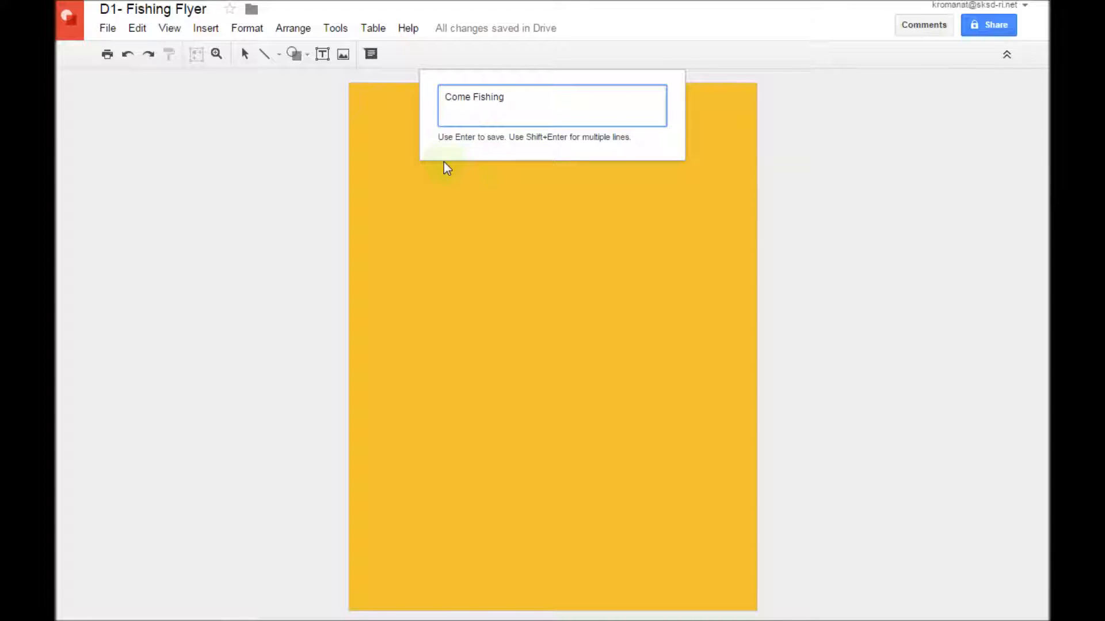
{"action": "key", "text": "Return"}
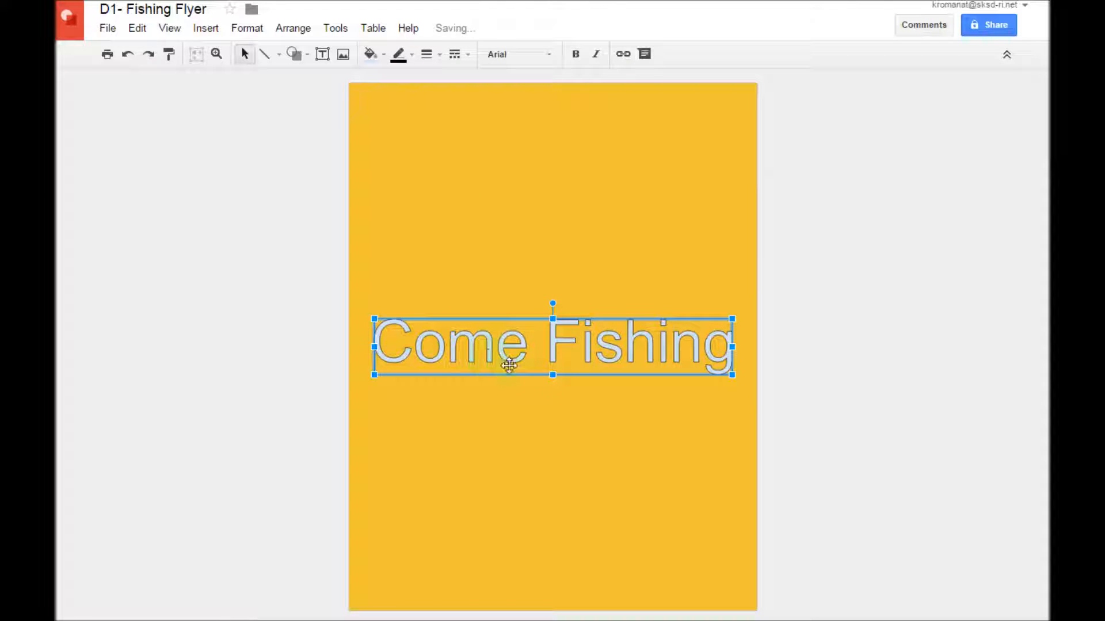
{"action": "left_click_drag", "start_coordinate": [553, 341], "coordinate": [553, 179]}
- Change the fill colour of the "Come Fishing" word art to white
{"action": "left_click", "coordinate": [404, 128]}
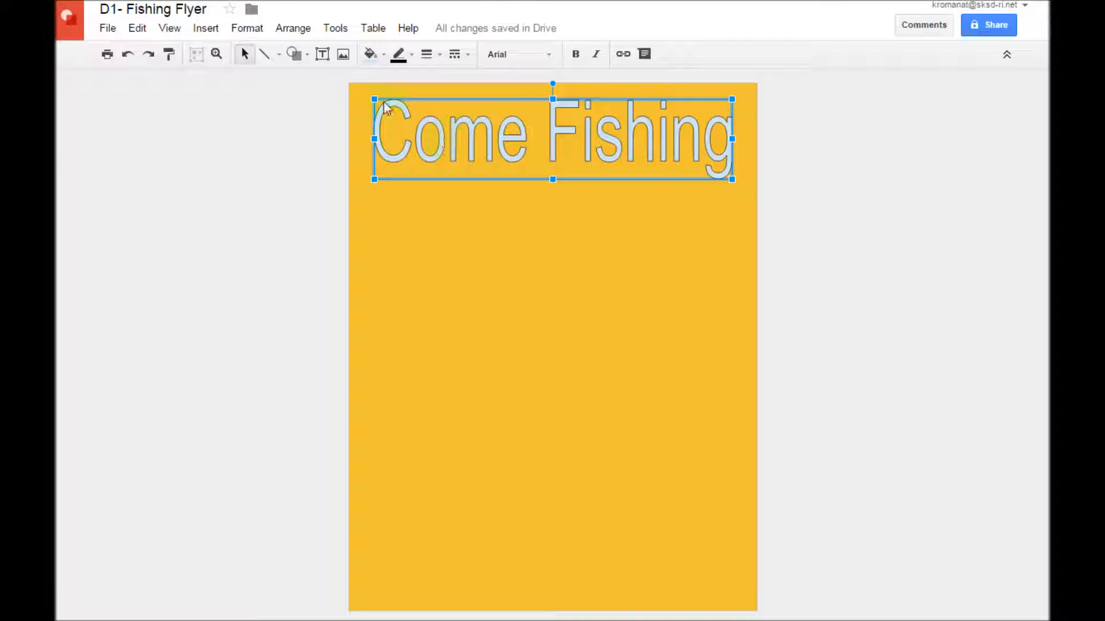
{"action": "left_click", "coordinate": [383, 56]}
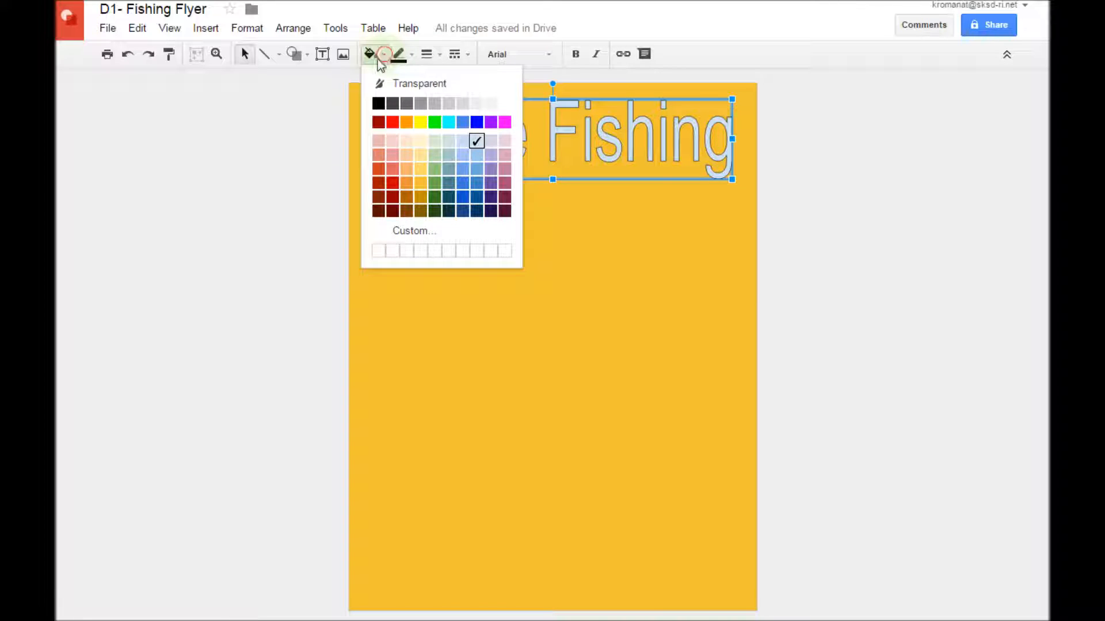
{"action": "left_click", "coordinate": [505, 104]}
{"action": "left_click", "coordinate": [522, 250]}
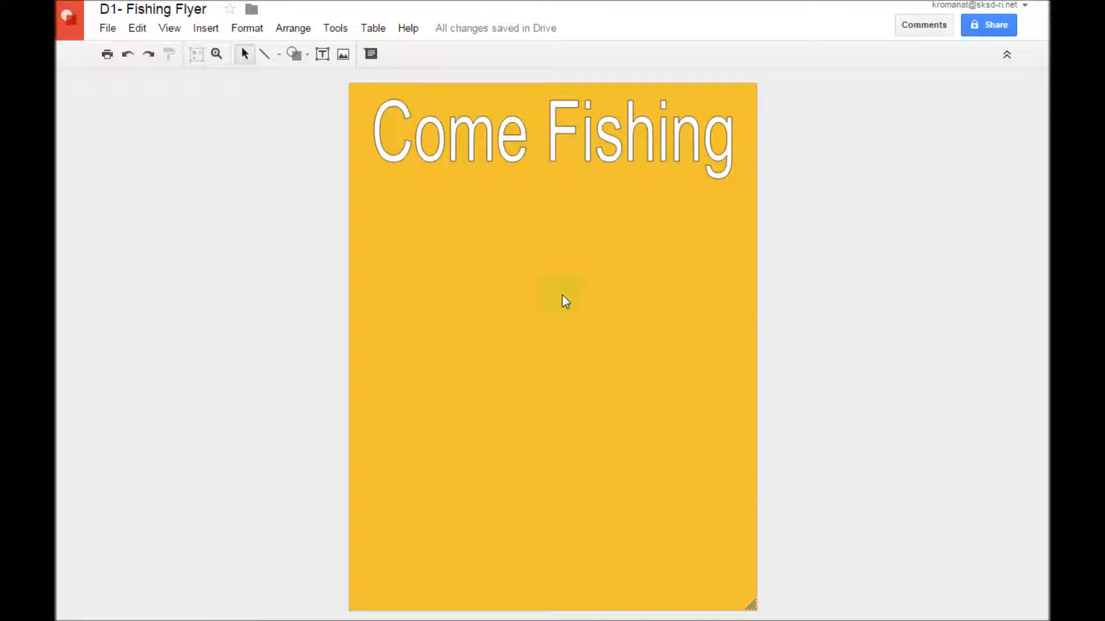
- Insert the picture file "shark" from the Google Drawing folder on the computer by uploading it
{"action": "left_click", "coordinate": [207, 28]}
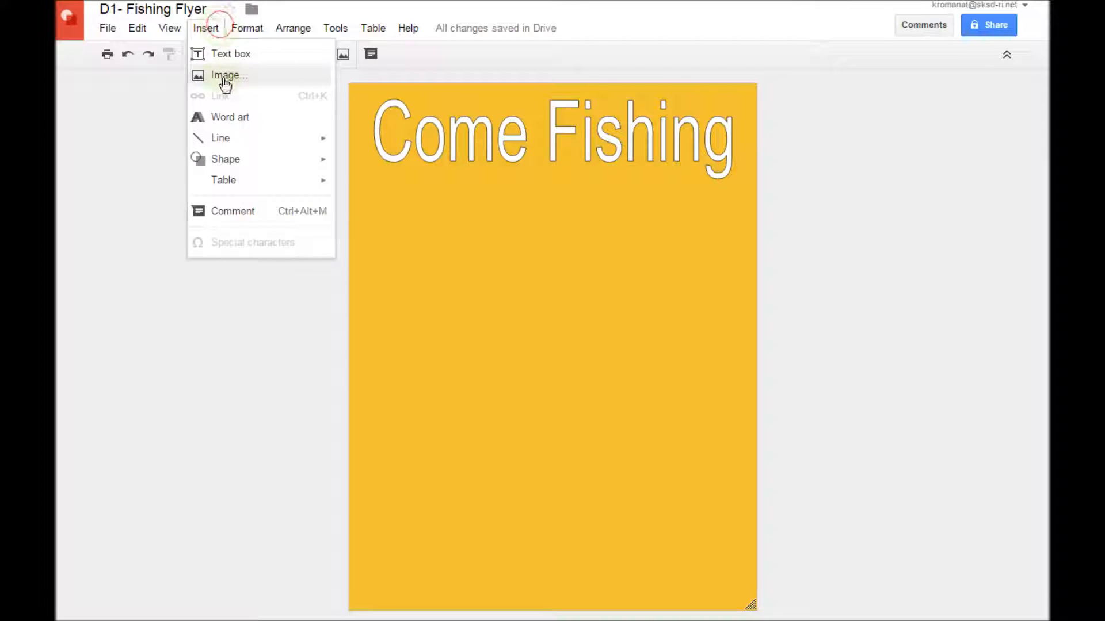
{"action": "left_click", "coordinate": [304, 76]}
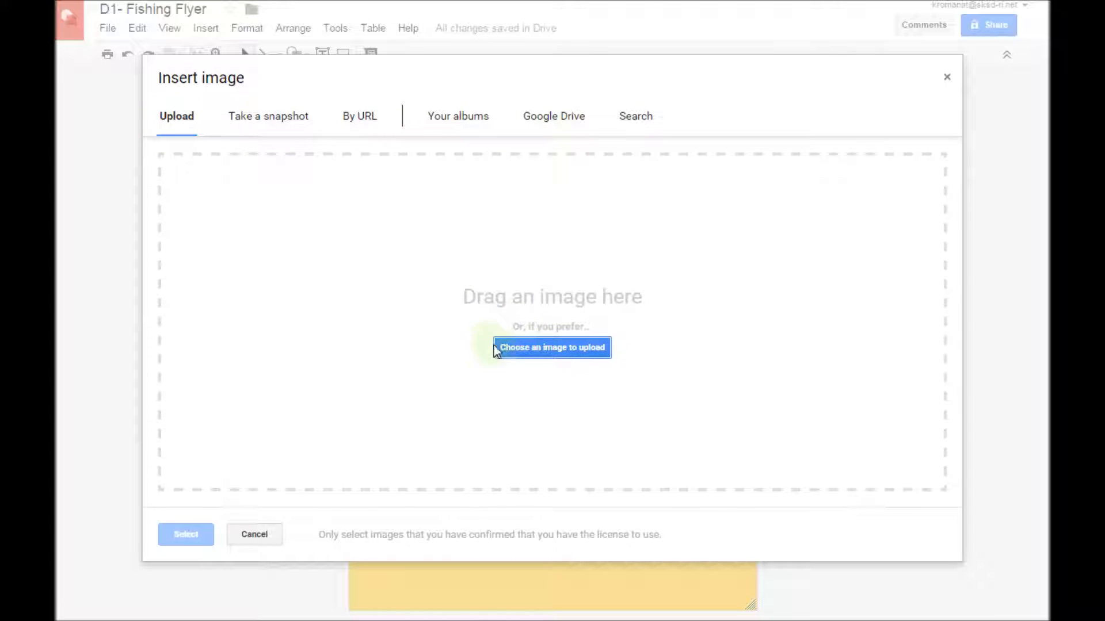
{"action": "left_click", "coordinate": [593, 349]}
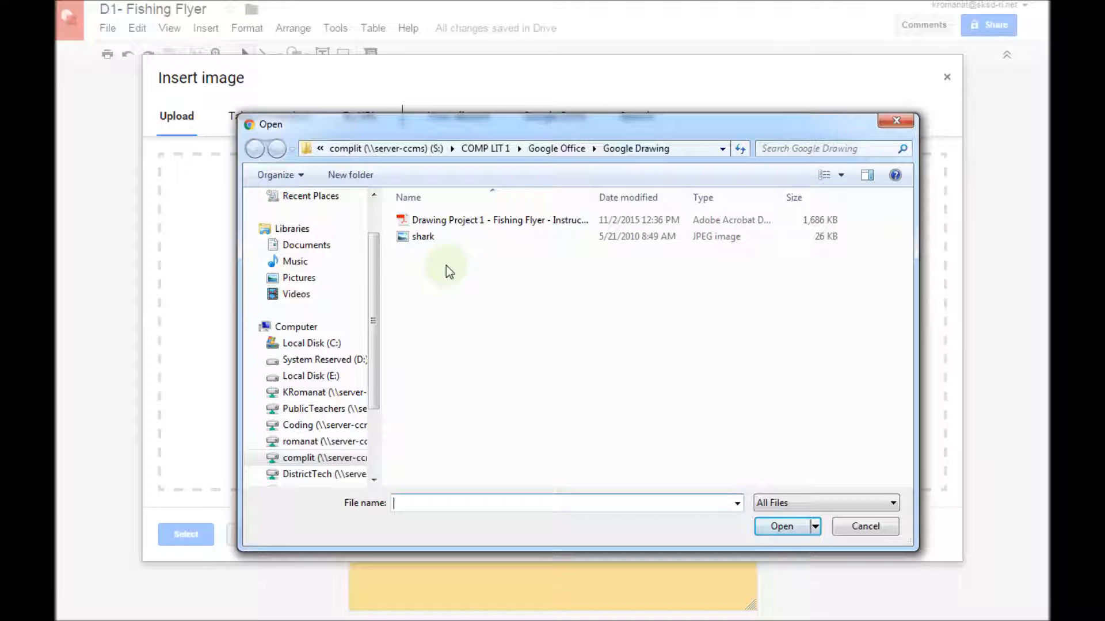
{"action": "left_click", "coordinate": [427, 238]}
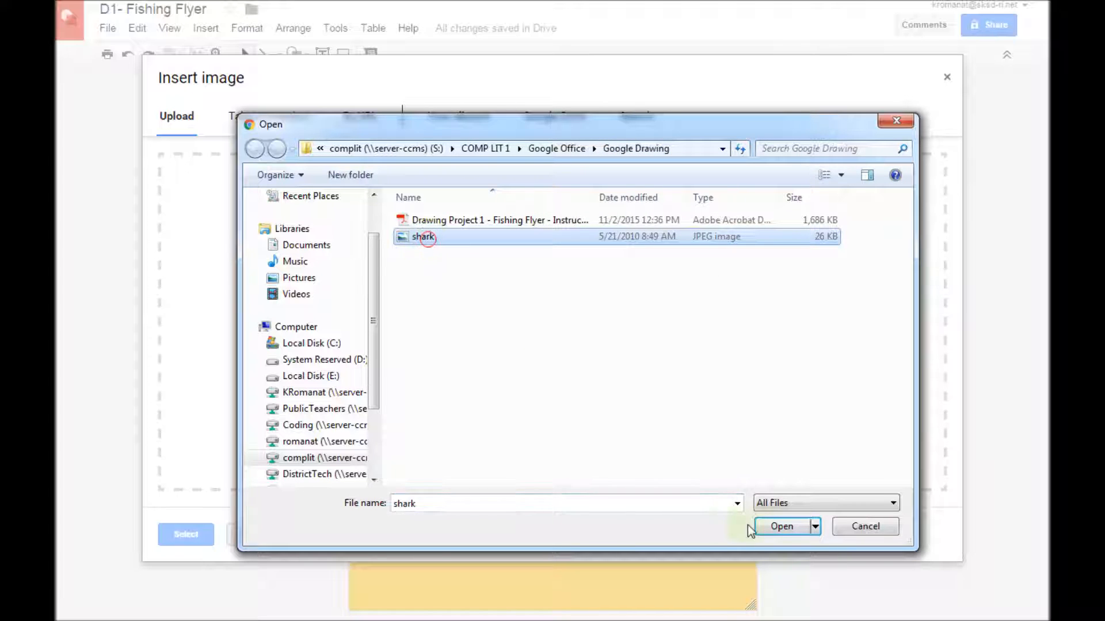
{"action": "left_click", "coordinate": [771, 526]}
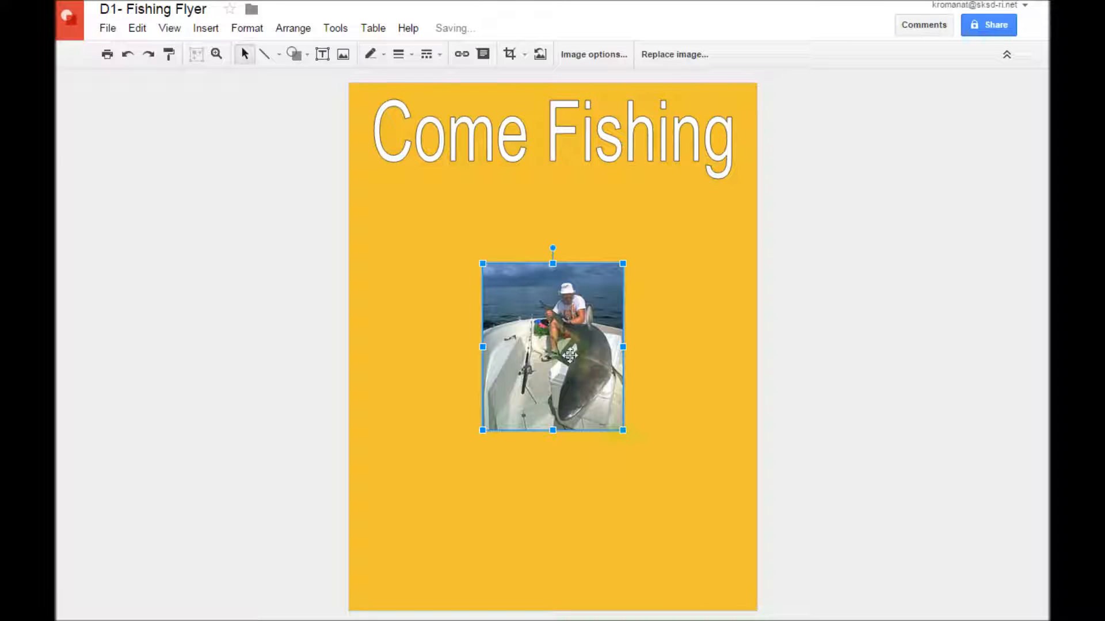
- Enlarge the shark photo and position it centred just below the "Come Fishing" title
{"action": "left_click_drag", "start_coordinate": [564, 345], "coordinate": [544, 421]}
{"action": "left_click_drag", "start_coordinate": [475, 299], "coordinate": [448, 299]}
{"action": "left_click_drag", "start_coordinate": [617, 301], "coordinate": [642, 309]}
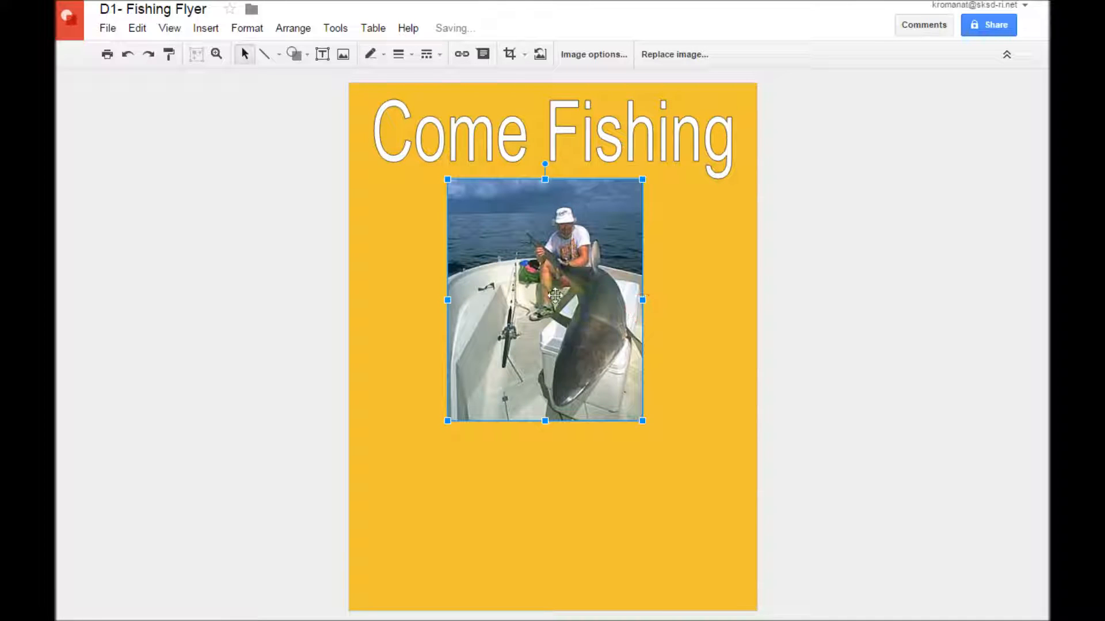
{"action": "left_click_drag", "start_coordinate": [556, 294], "coordinate": [576, 305]}
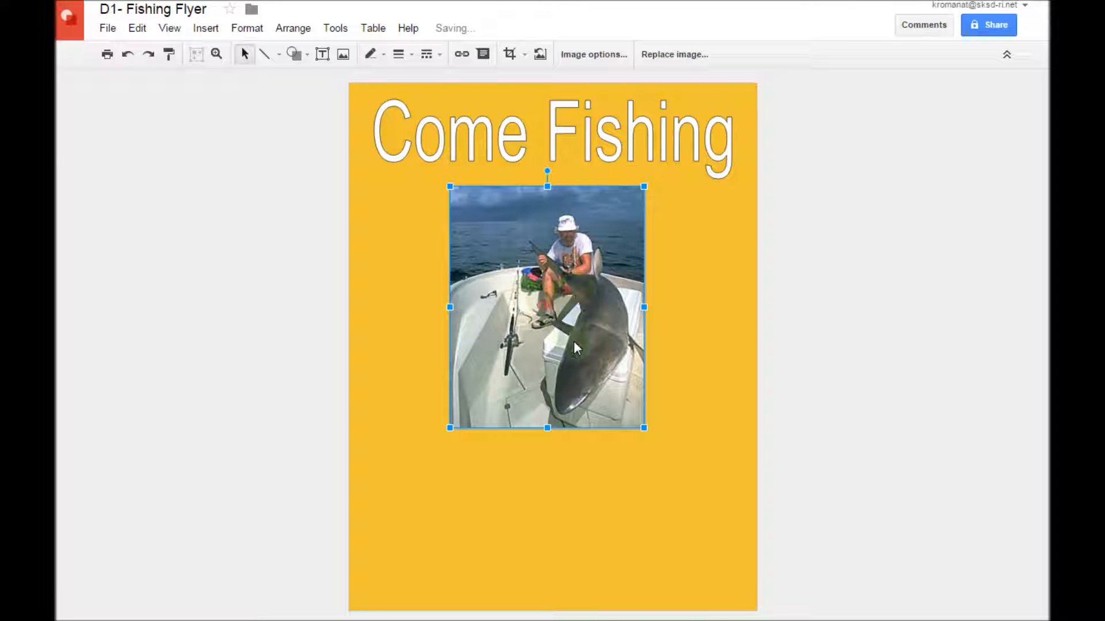
{"action": "left_click", "coordinate": [837, 302]}
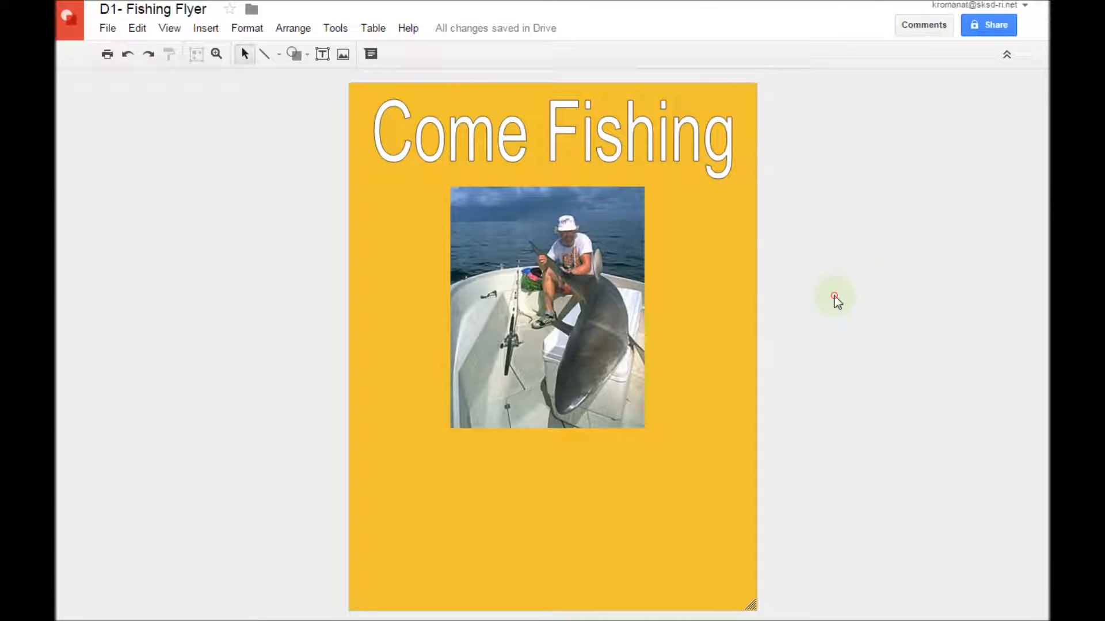
- Shrink the shark photo's height slightly from its upper edge to widen the gap below the title
{"action": "left_click", "coordinate": [561, 288]}
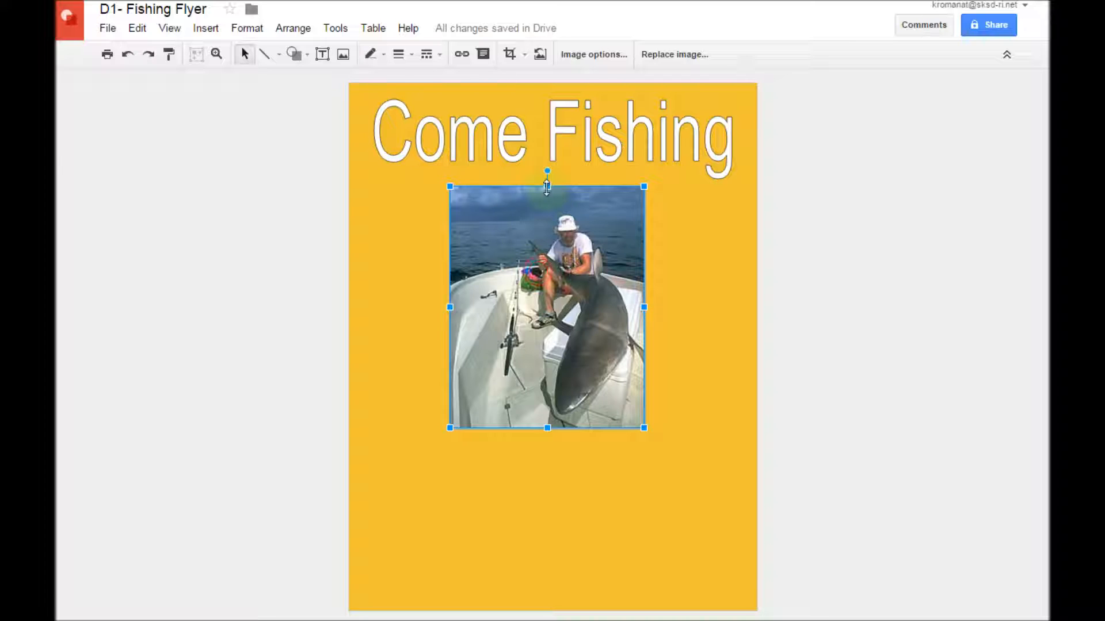
{"action": "left_click_drag", "start_coordinate": [547, 186], "coordinate": [547, 194]}
{"action": "left_click", "coordinate": [712, 256]}
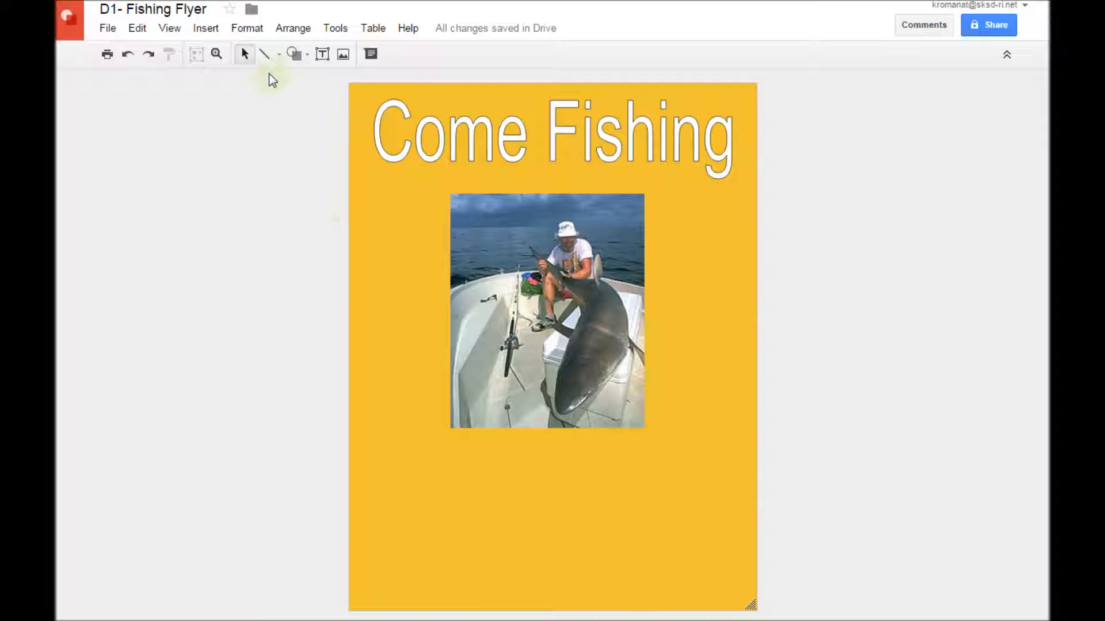
- Start inserting an image into the drawing by its web URL
{"action": "left_click", "coordinate": [206, 28]}
{"action": "left_click", "coordinate": [216, 74]}
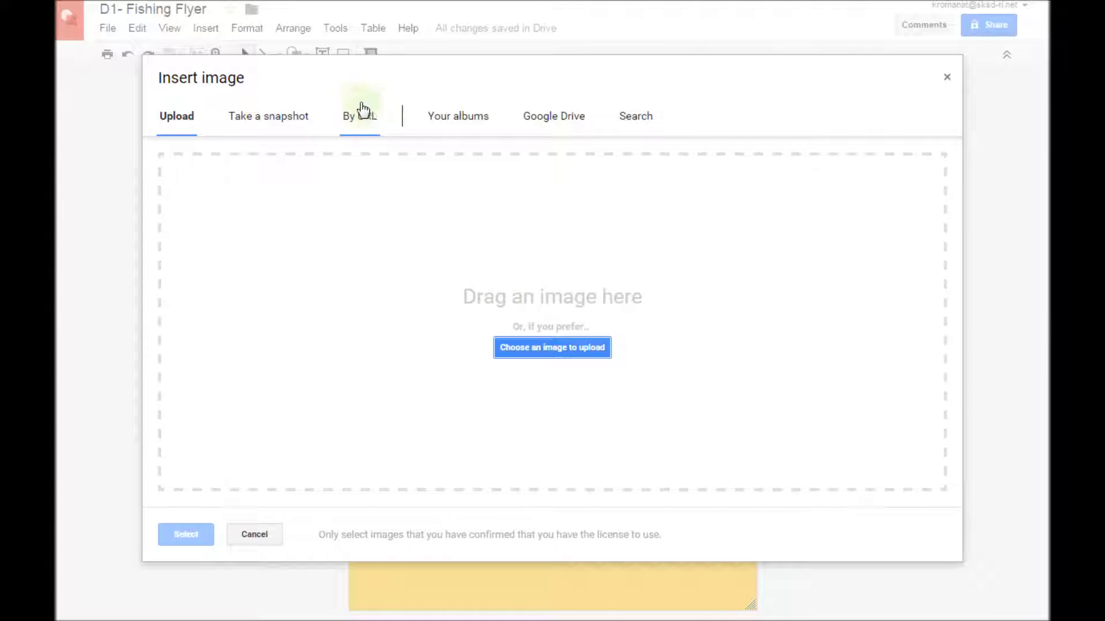
{"action": "left_click", "coordinate": [366, 119]}
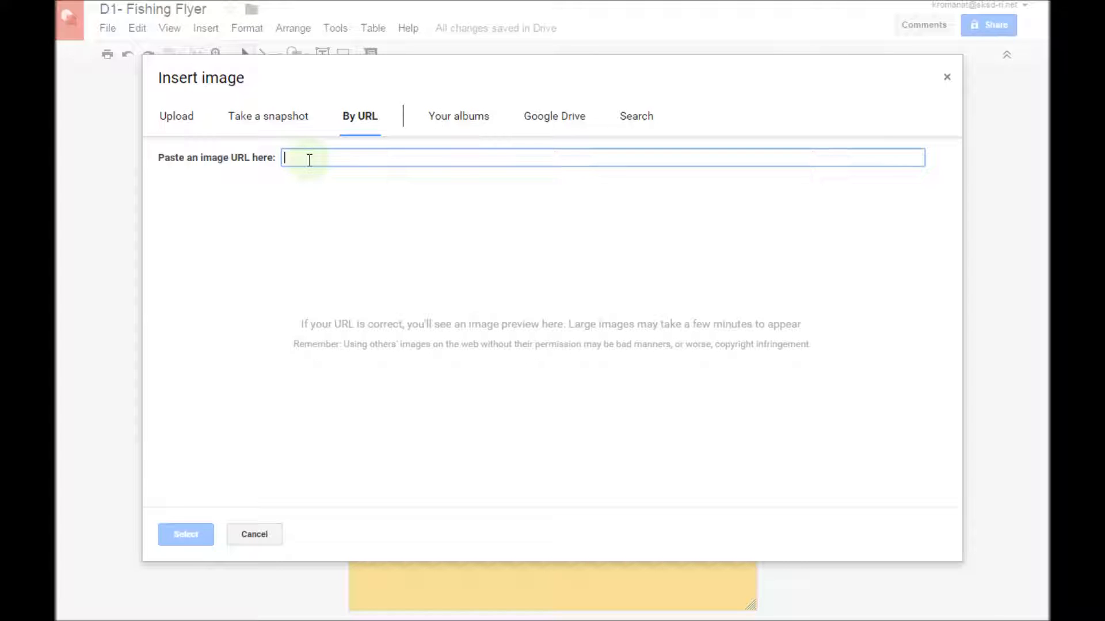
- Switch to the Google Images window, search for "fishing" and narrow the search to the Clipart category
{"action": "left_click", "coordinate": [123, 620]}
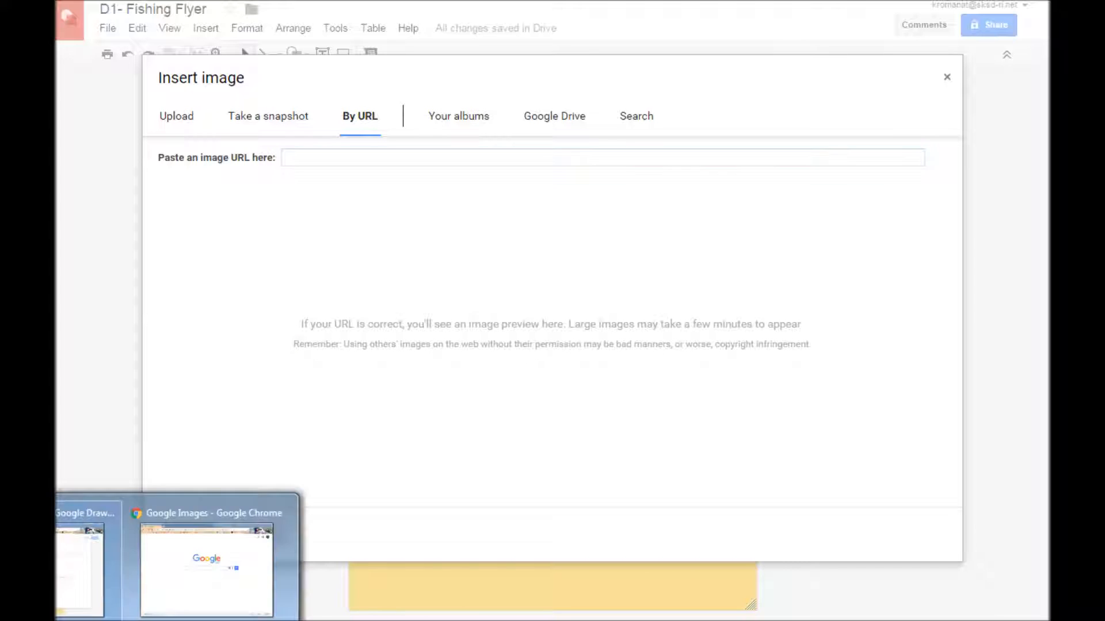
{"action": "left_click", "coordinate": [179, 588]}
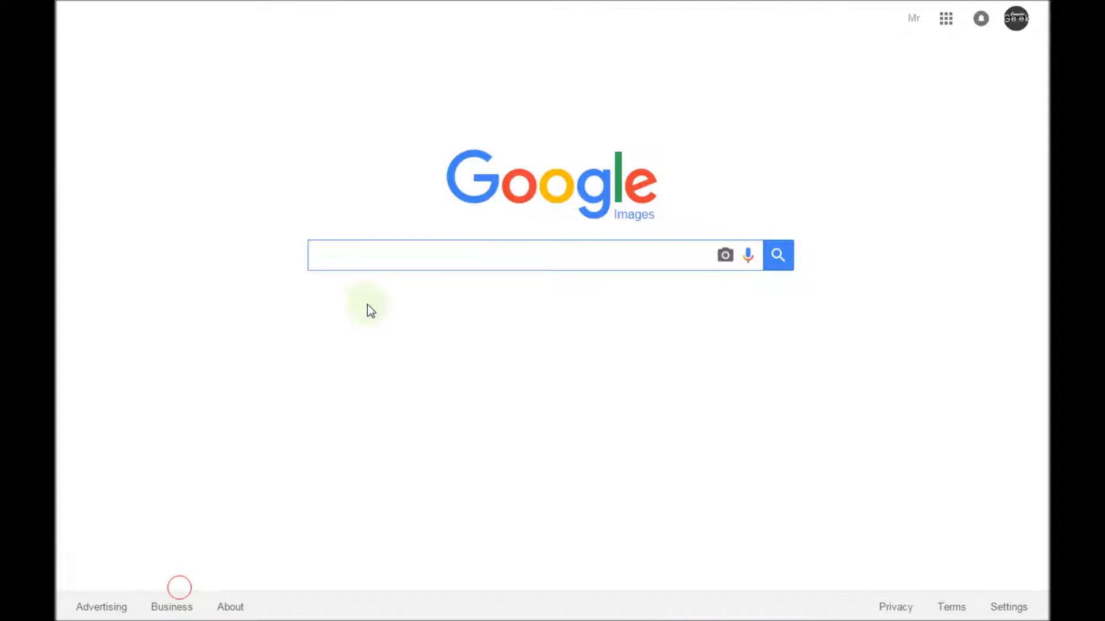
{"action": "left_click", "coordinate": [576, 253]}
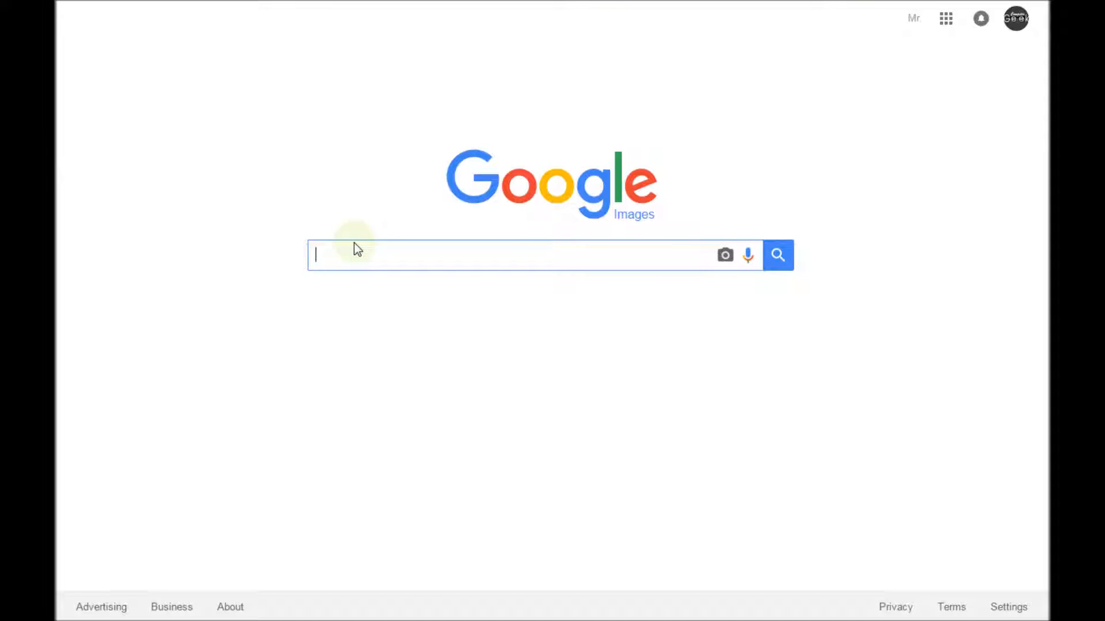
{"action": "type", "text": "fishing"}
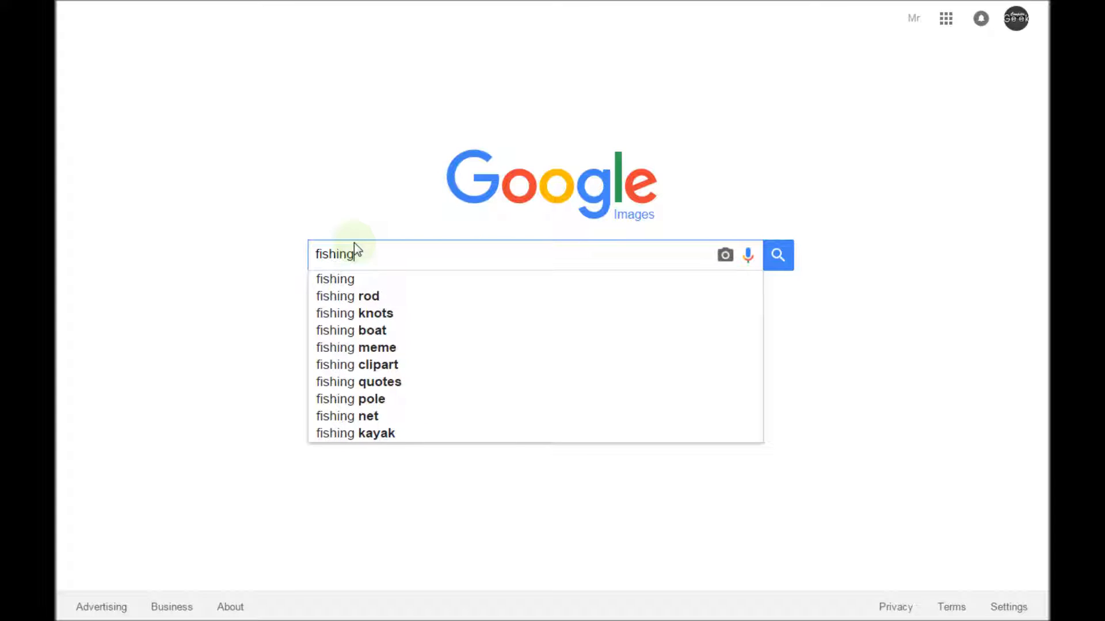
{"action": "left_click", "coordinate": [777, 262]}
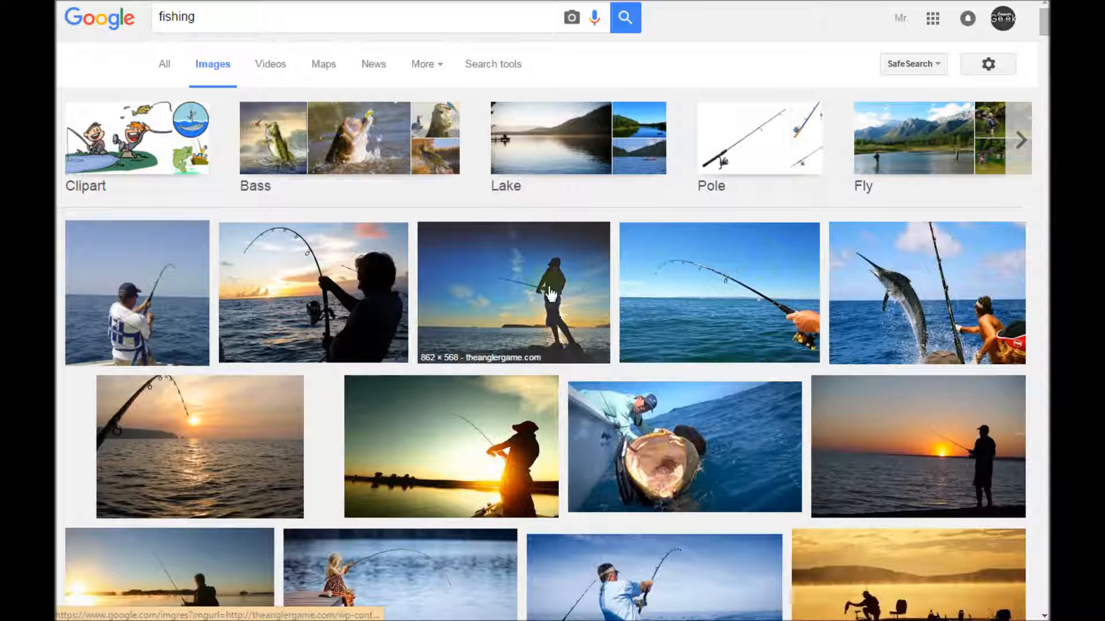
{"action": "left_click", "coordinate": [126, 146]}
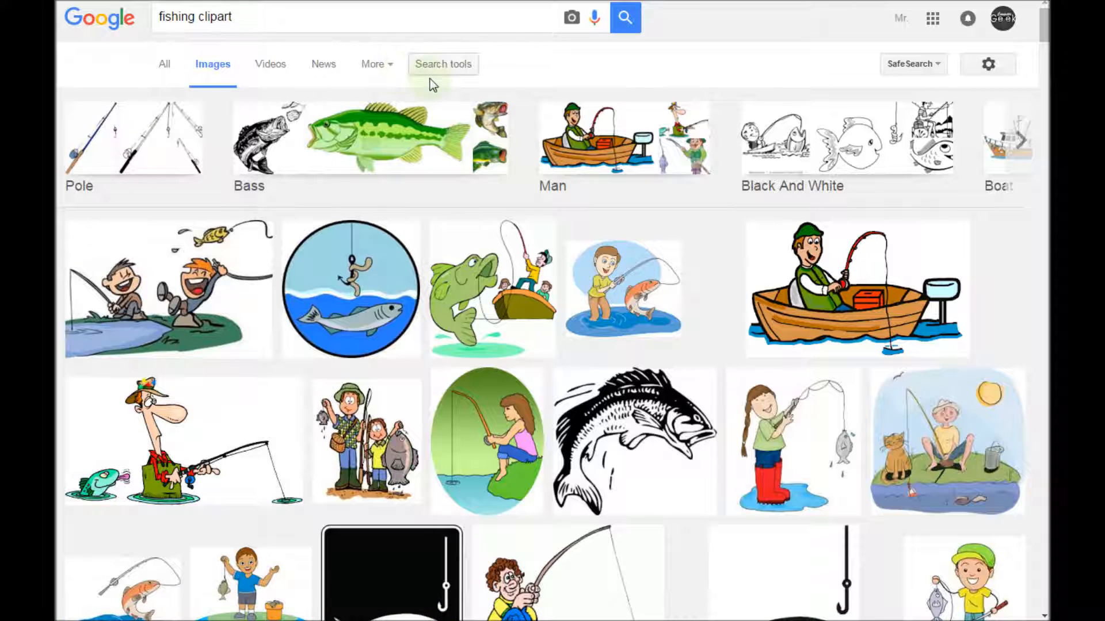
- Filter the fishing clipart results by colour to Transparent images
{"action": "left_click", "coordinate": [446, 69]}
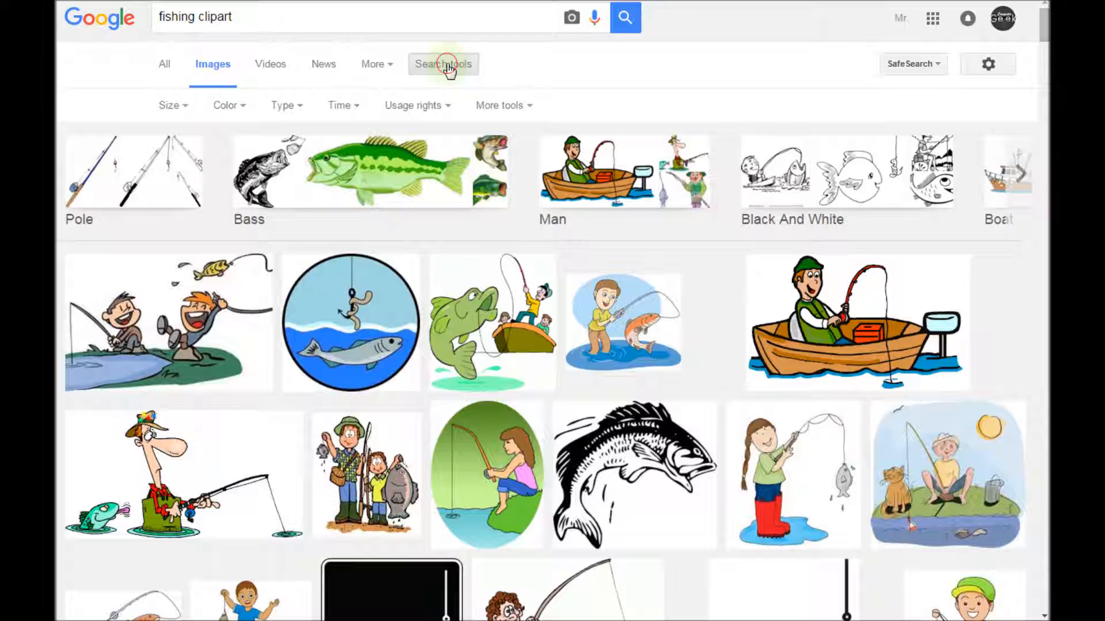
{"action": "left_click", "coordinate": [243, 108]}
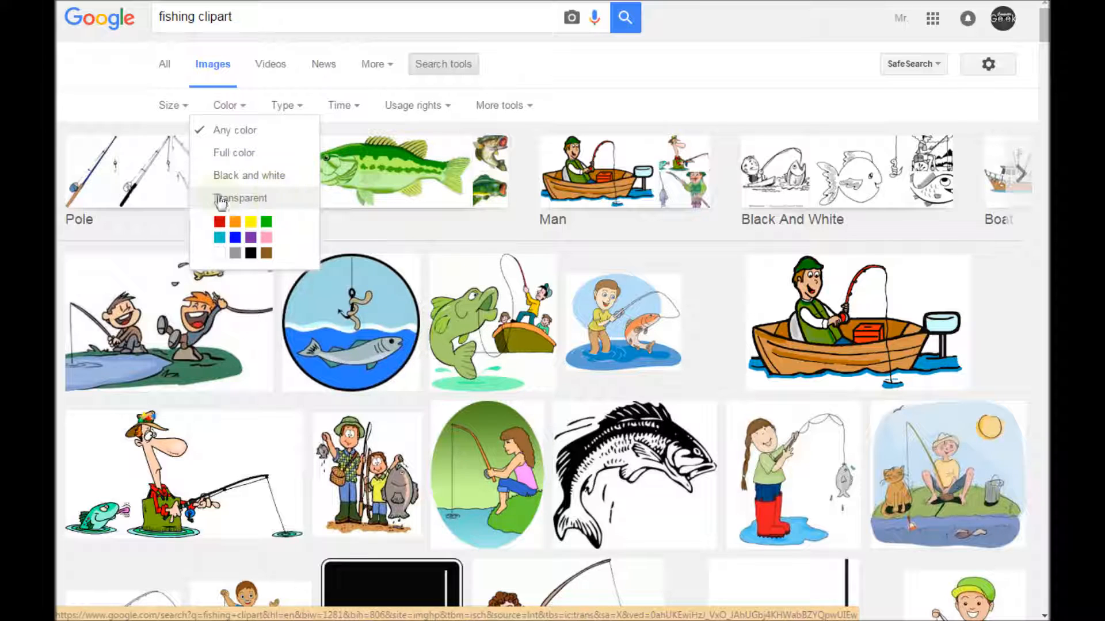
{"action": "left_click", "coordinate": [287, 202]}
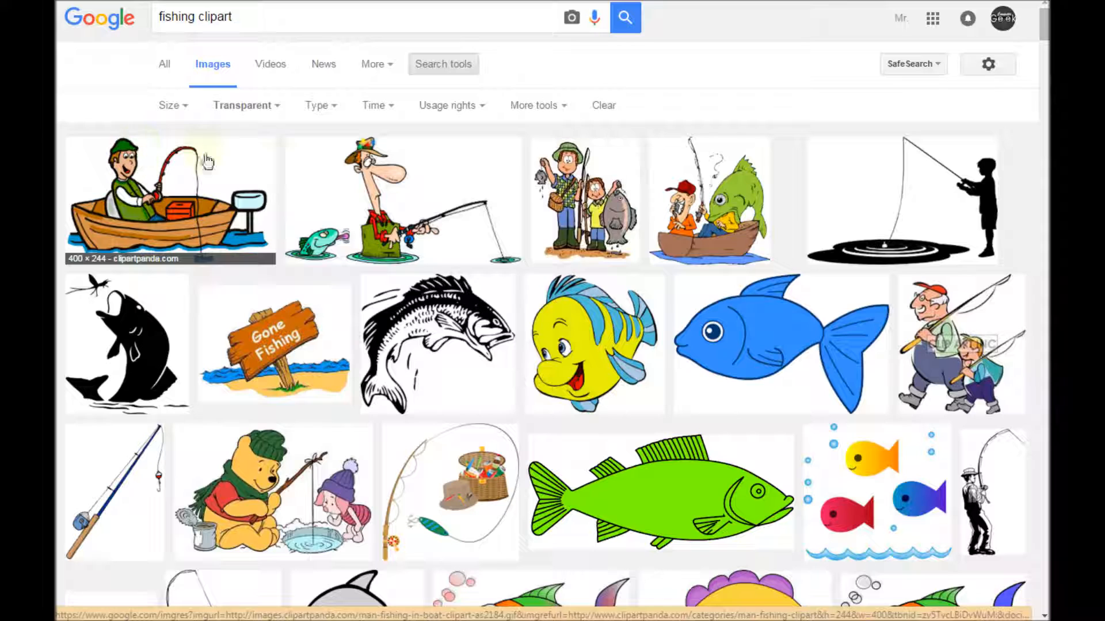
- Open the clipart of the fisherman and green fish in a boat at full size and copy its image URL
{"action": "scroll", "coordinate": [391, 285], "scroll_direction": "down", "scroll_amount": 4}
{"action": "scroll", "coordinate": [390, 284], "scroll_direction": "up", "scroll_amount": 4}
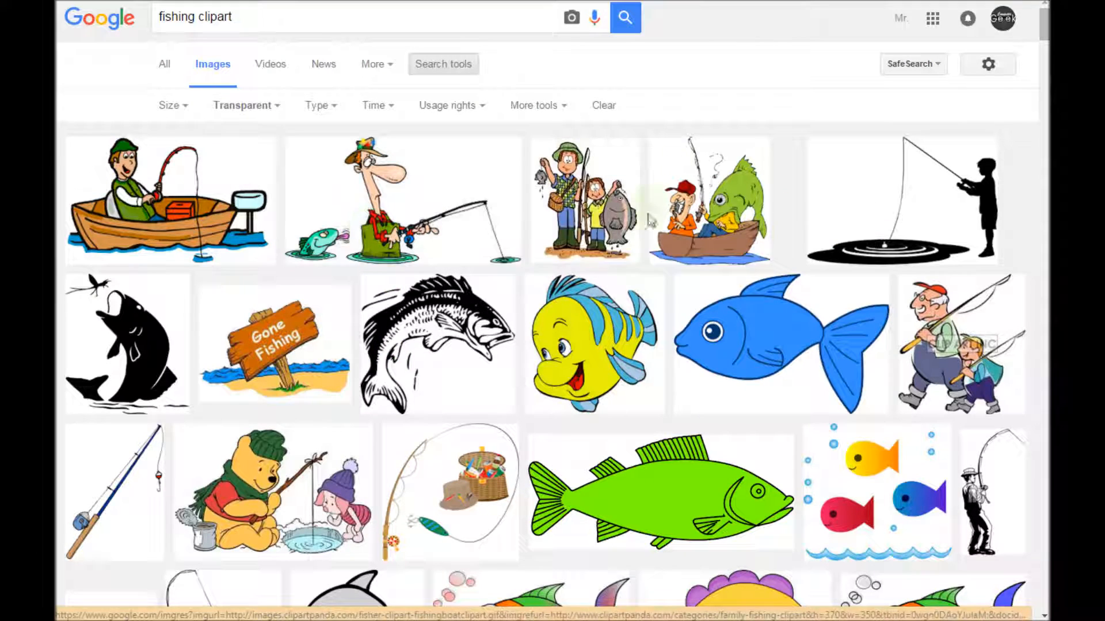
{"action": "left_click", "coordinate": [713, 198]}
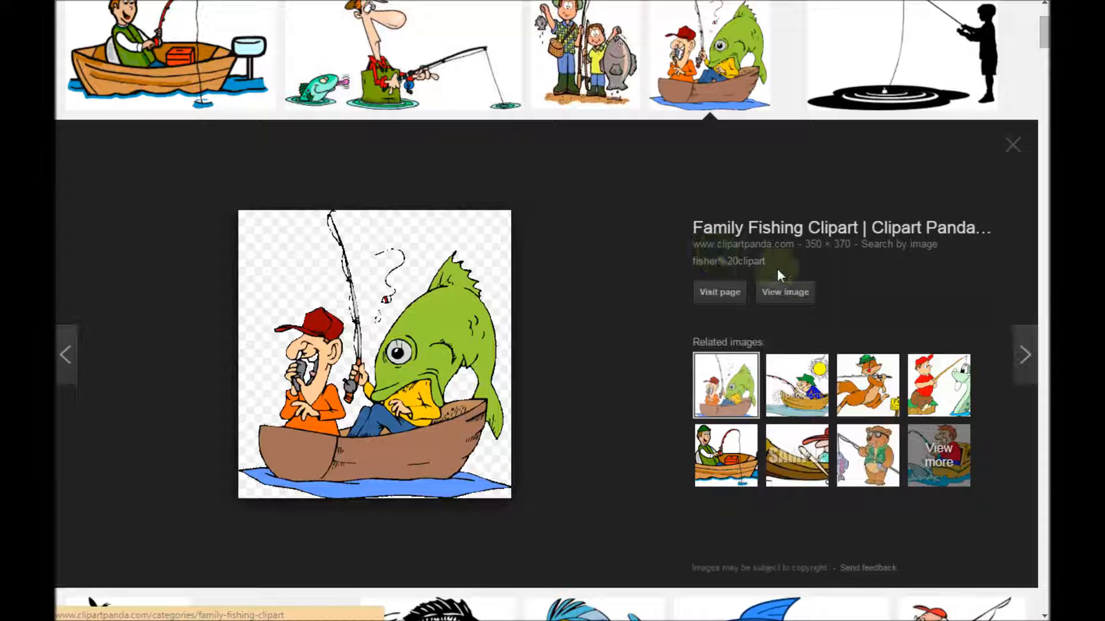
{"action": "left_click", "coordinate": [787, 292]}
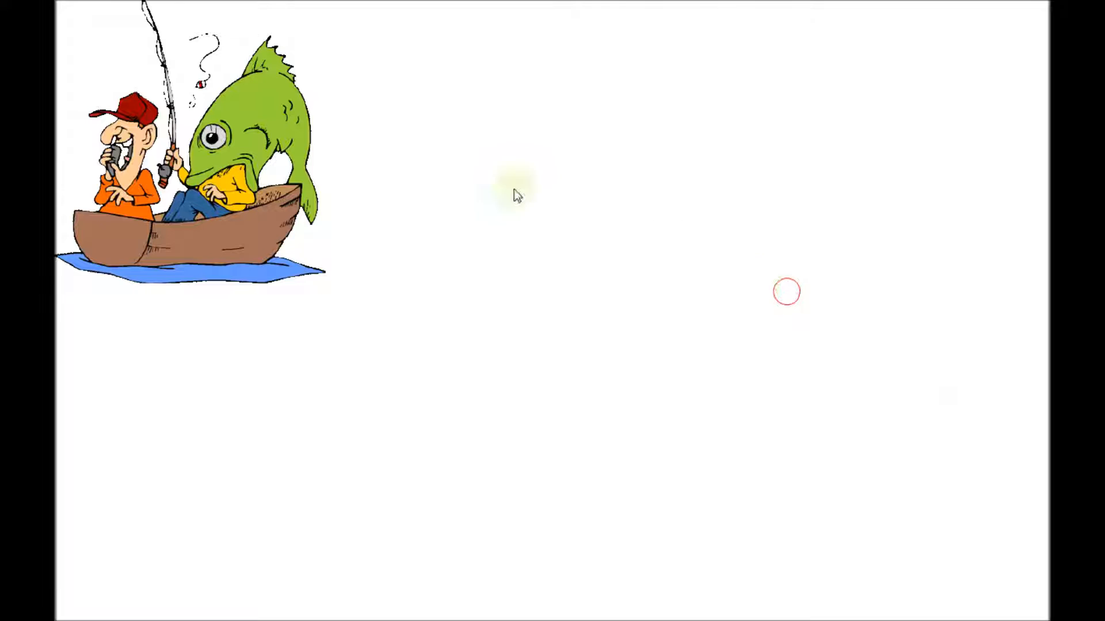
{"action": "right_click", "coordinate": [244, 107]}
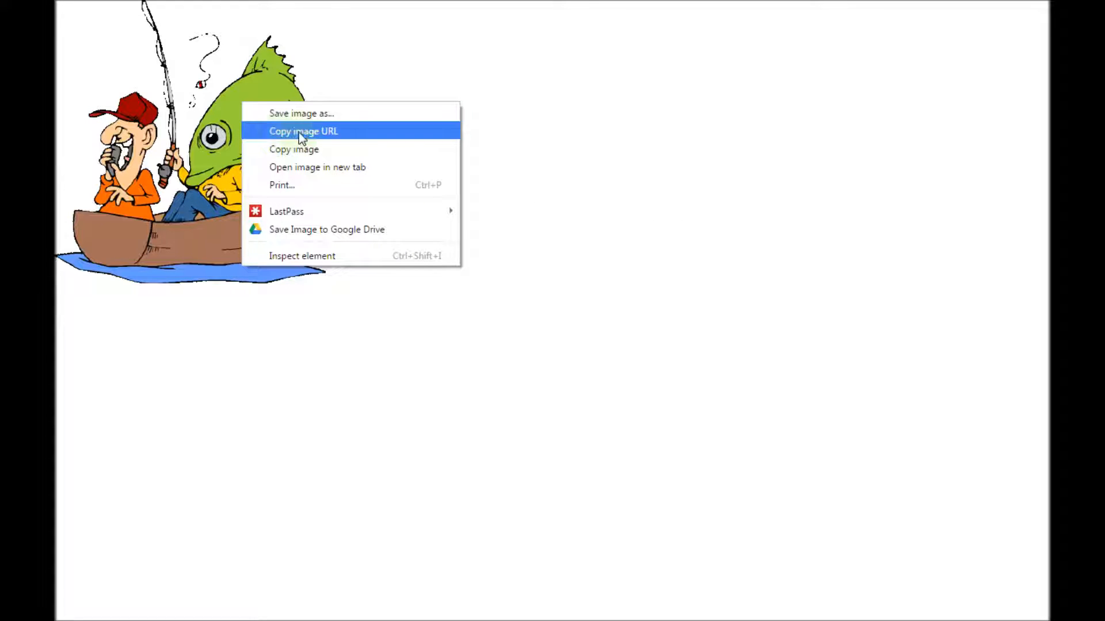
{"action": "left_click", "coordinate": [408, 132]}
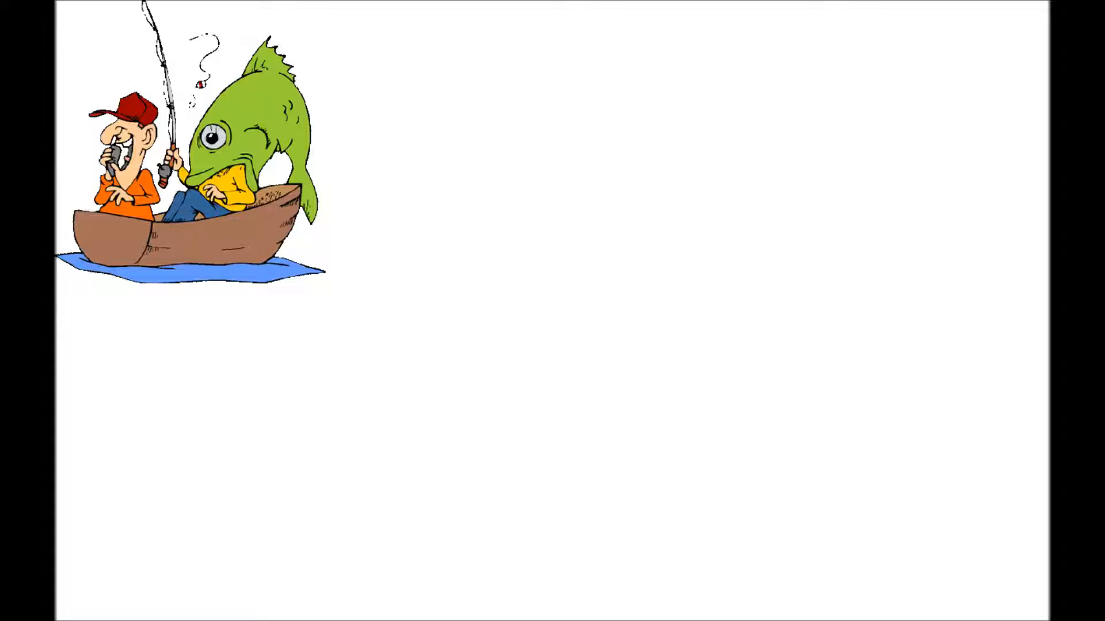
{"action": "key", "text": "ctrl+Tab"}
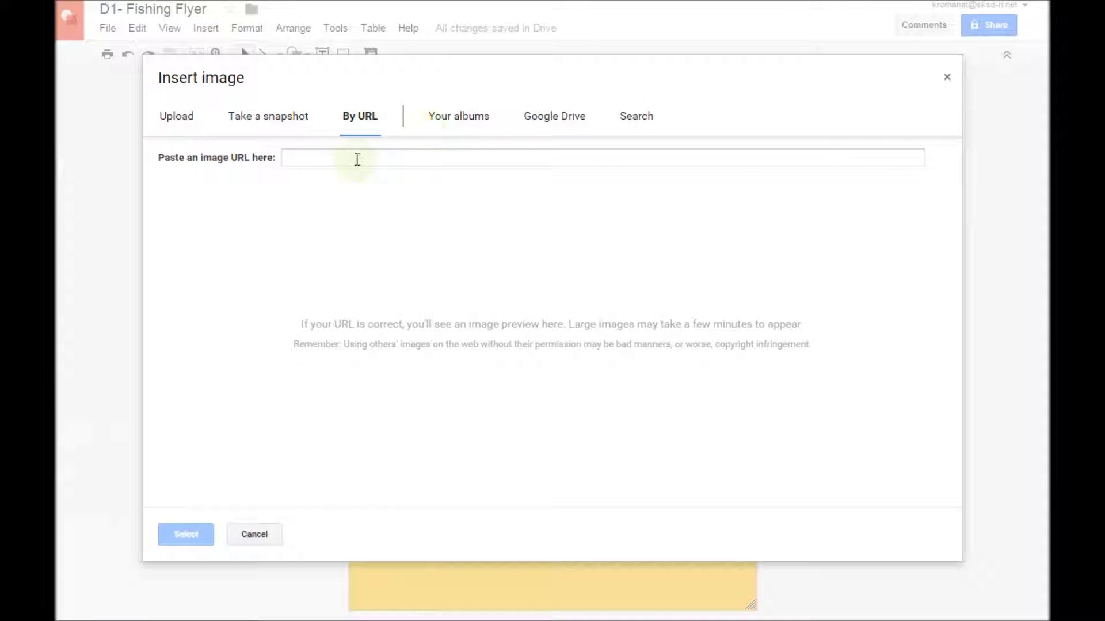
{"action": "left_click", "coordinate": [299, 157]}
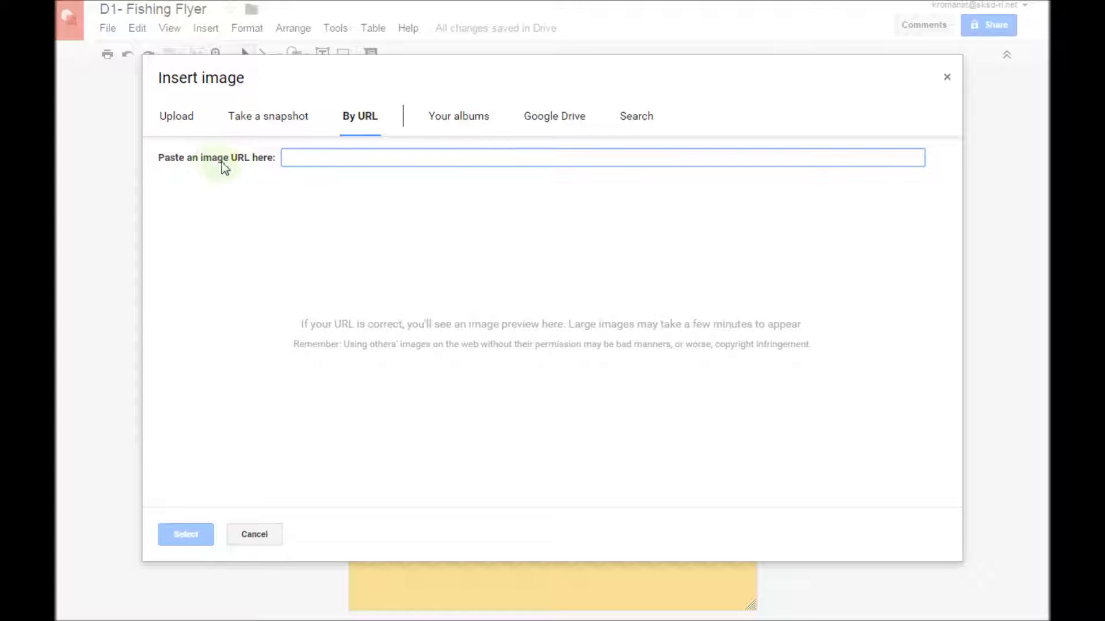
{"action": "right_click", "coordinate": [294, 156]}
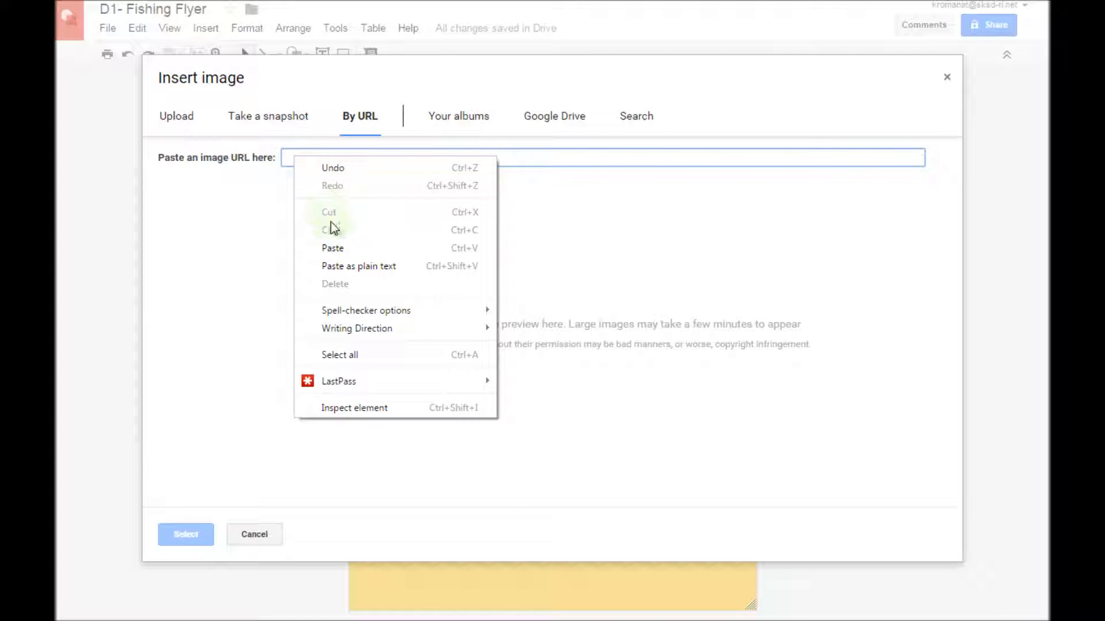
{"action": "left_click", "coordinate": [348, 248]}
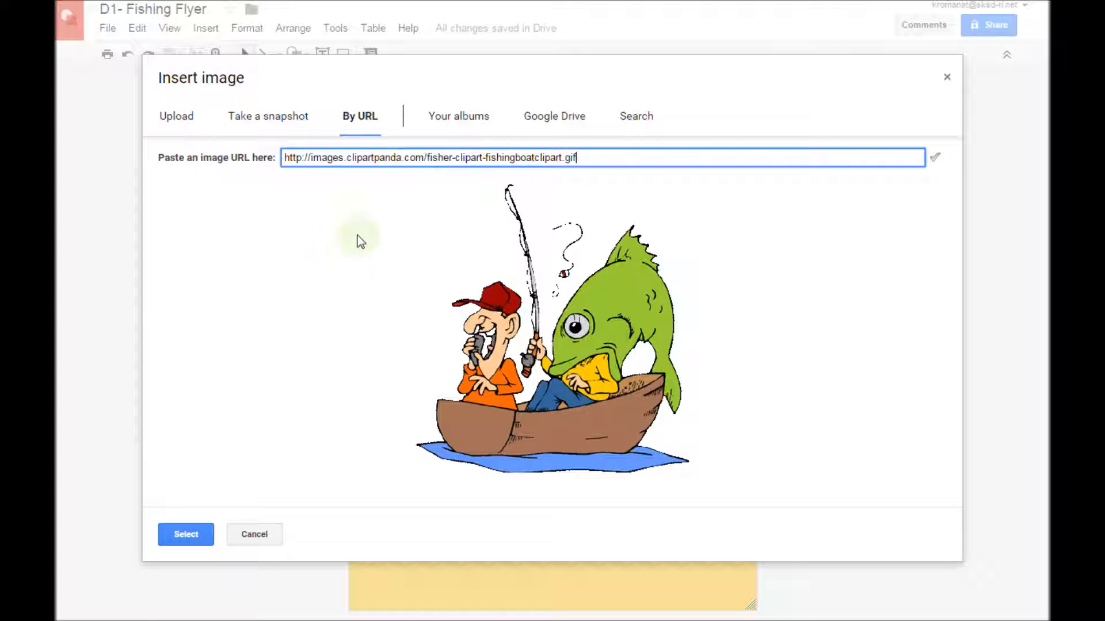
{"action": "left_click", "coordinate": [190, 535]}
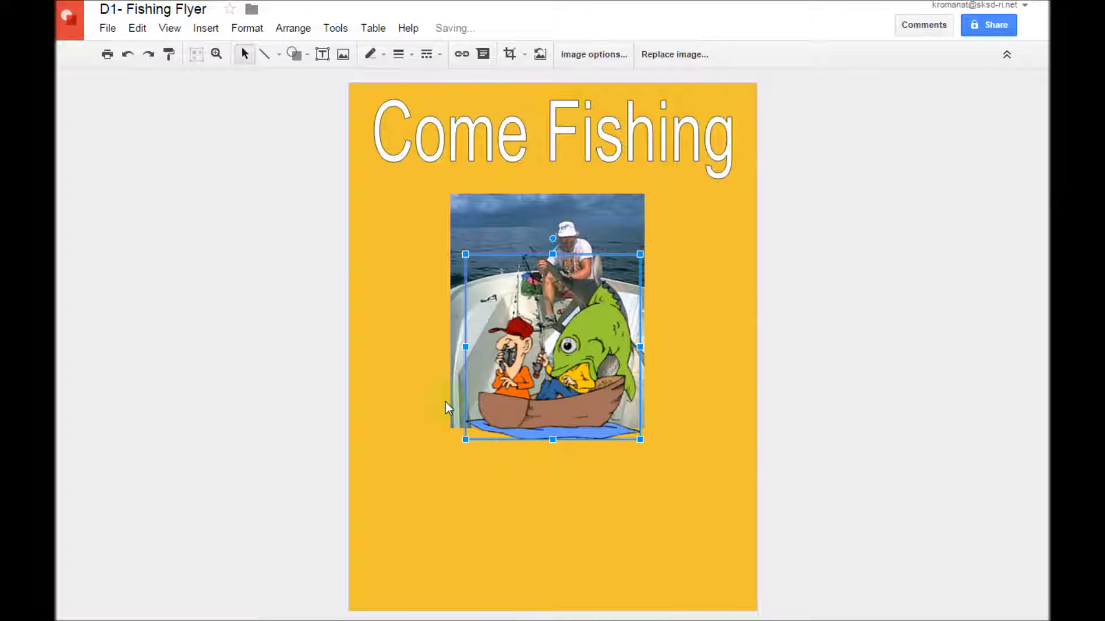
- Shrink the boat clipart and place it between the shark photo and the page's right edge
{"action": "left_click_drag", "start_coordinate": [580, 347], "coordinate": [689, 337]}
{"action": "left_click_drag", "start_coordinate": [577, 243], "coordinate": [630, 303]}
{"action": "left_click_drag", "start_coordinate": [663, 352], "coordinate": [690, 330]}
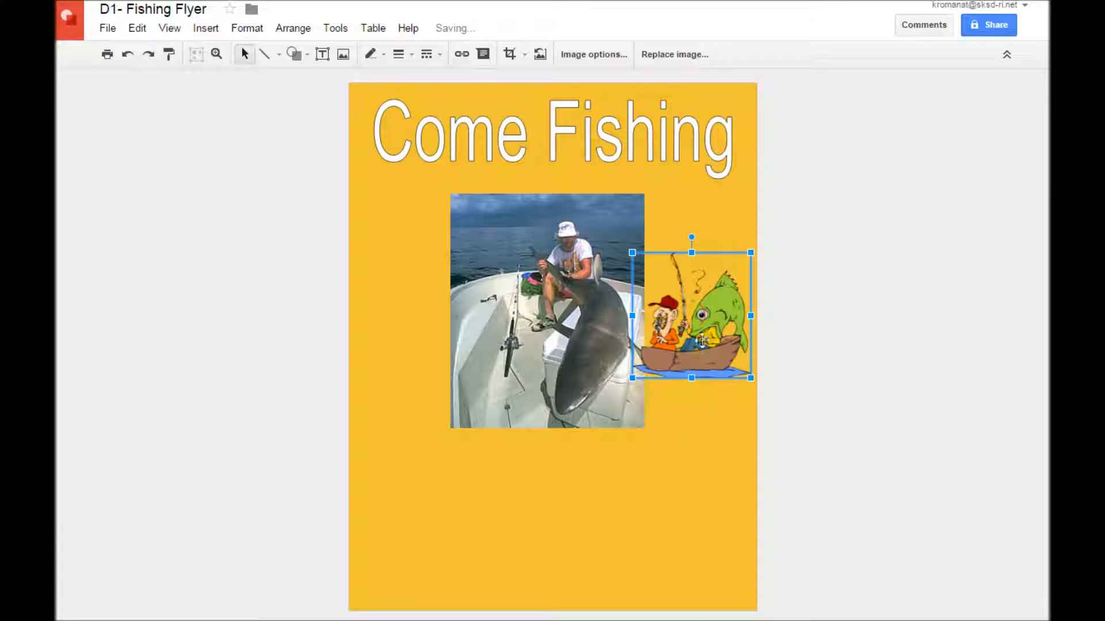
- Duplicate the boat clipart by copying and pasting it onto the flyer
{"action": "right_click", "coordinate": [714, 307]}
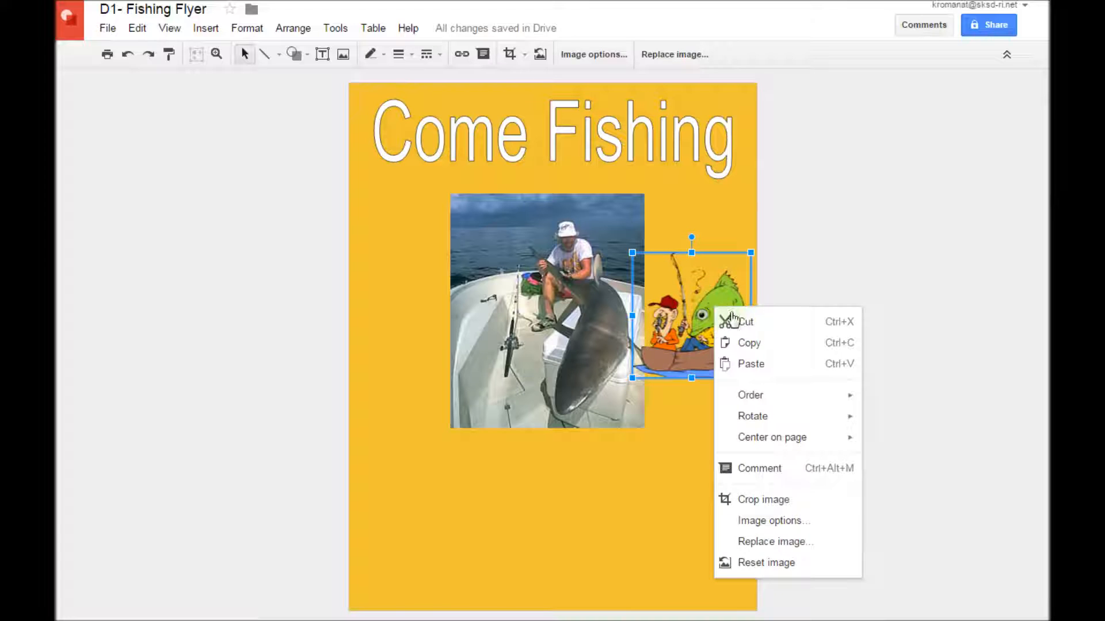
{"action": "left_click", "coordinate": [750, 343]}
{"action": "right_click", "coordinate": [393, 271]}
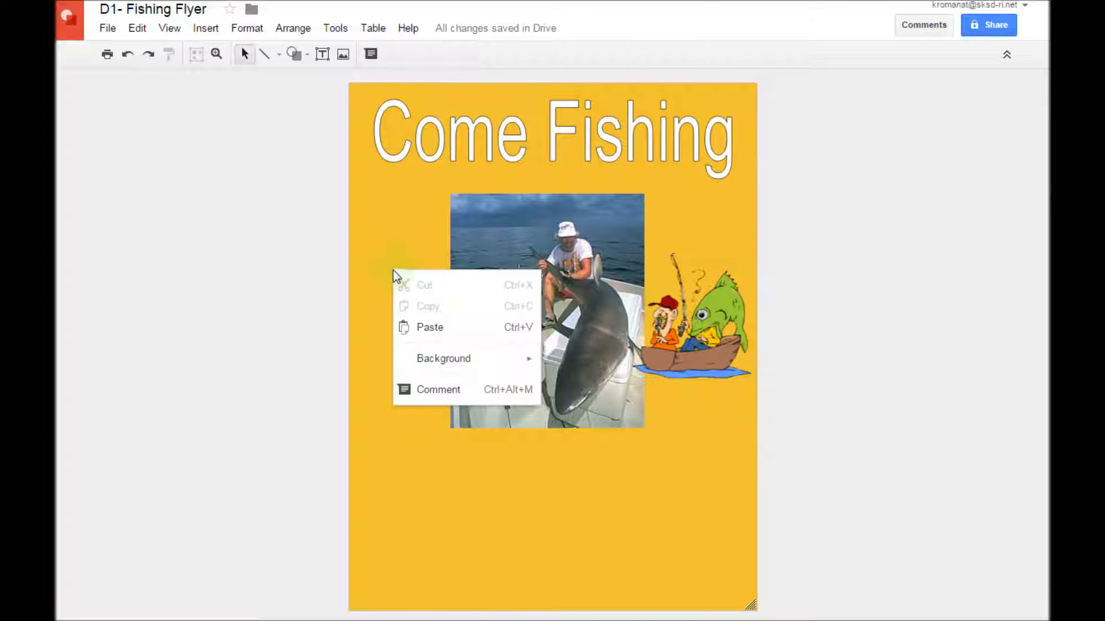
{"action": "left_click", "coordinate": [429, 330]}
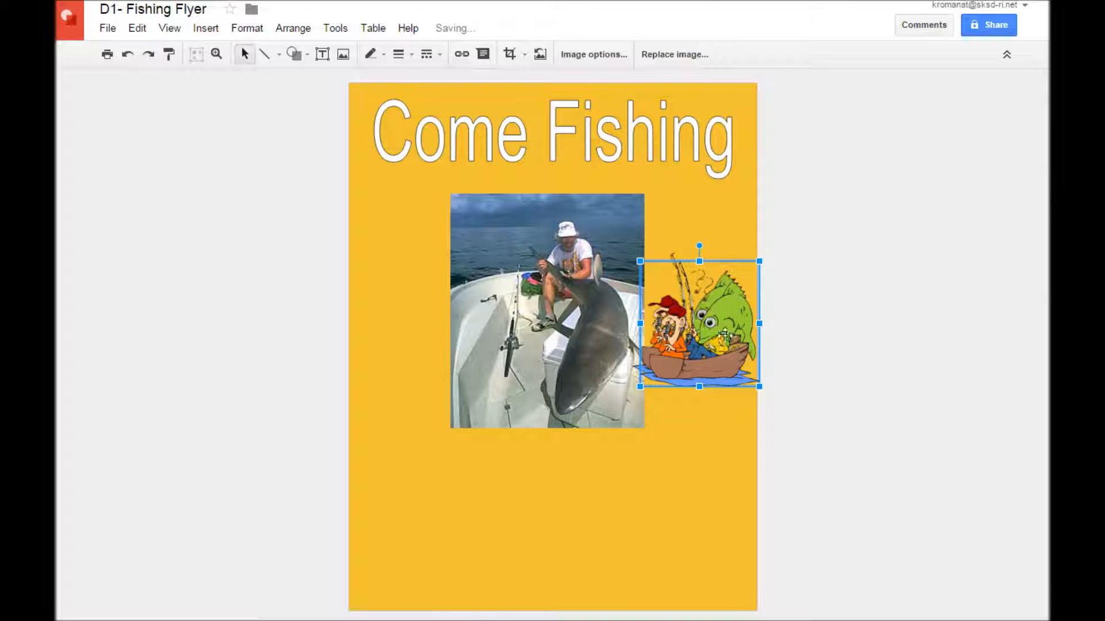
- Mirror the duplicate boat clipart horizontally and place it on the left side of the shark photo
{"action": "left_click_drag", "start_coordinate": [704, 355], "coordinate": [717, 435]}
{"action": "left_click_drag", "start_coordinate": [635, 422], "coordinate": [869, 422]}
{"action": "left_click_drag", "start_coordinate": [710, 414], "coordinate": [458, 324]}
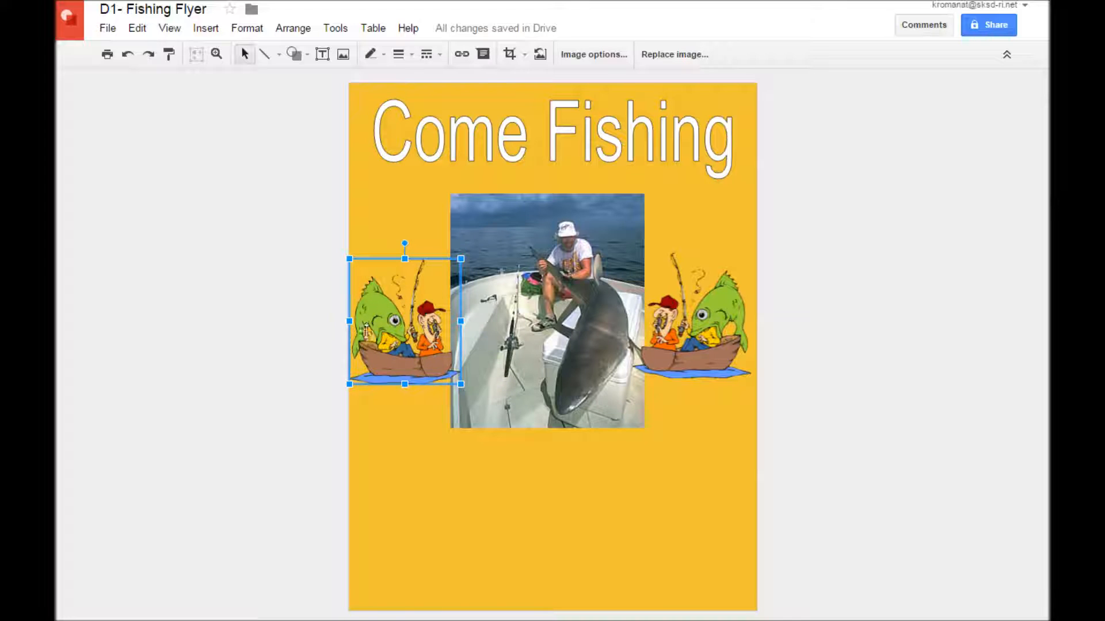
- Narrow the mirrored boat clipart slightly from its outer edge and nudge it up level with the original
{"action": "left_click_drag", "start_coordinate": [349, 321], "coordinate": [354, 321]}
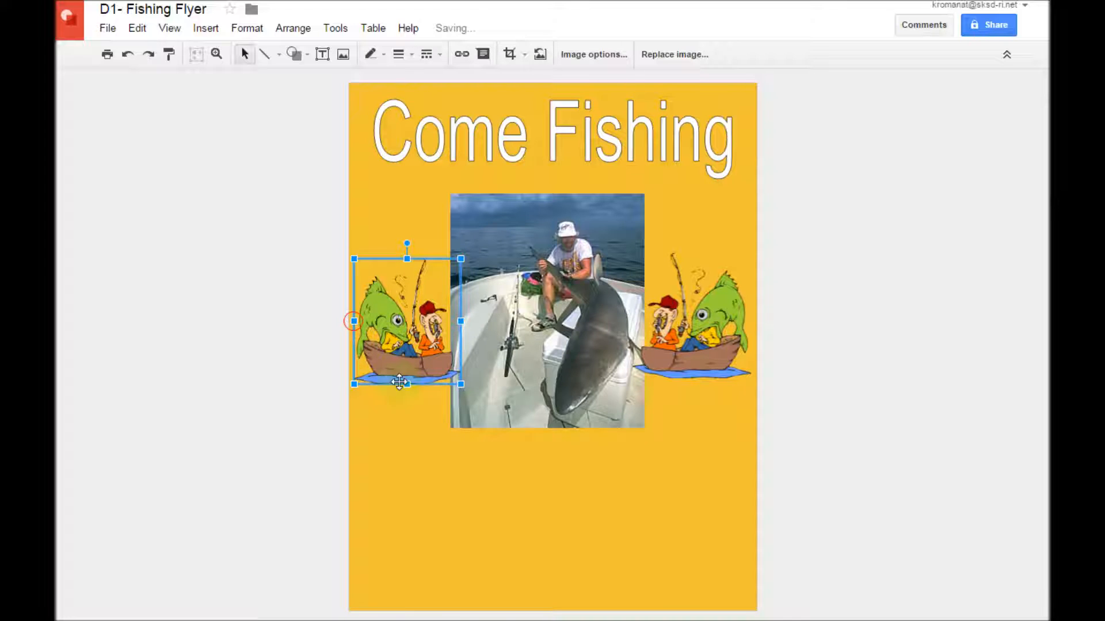
{"action": "left_click", "coordinate": [527, 475]}
{"action": "left_click_drag", "start_coordinate": [418, 343], "coordinate": [417, 337]}
{"action": "left_click", "coordinate": [600, 502]}
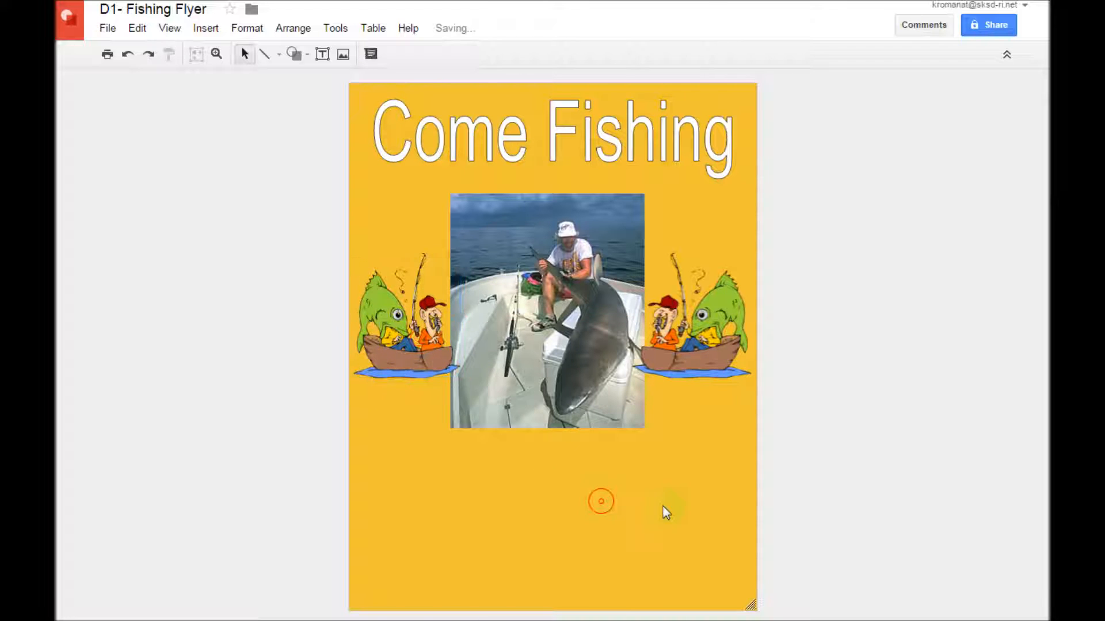
- Add a text box just below the shark photo, slightly wider than the photo, and enter "Affordable Pricing"
{"action": "left_click", "coordinate": [205, 28]}
{"action": "left_click", "coordinate": [241, 53]}
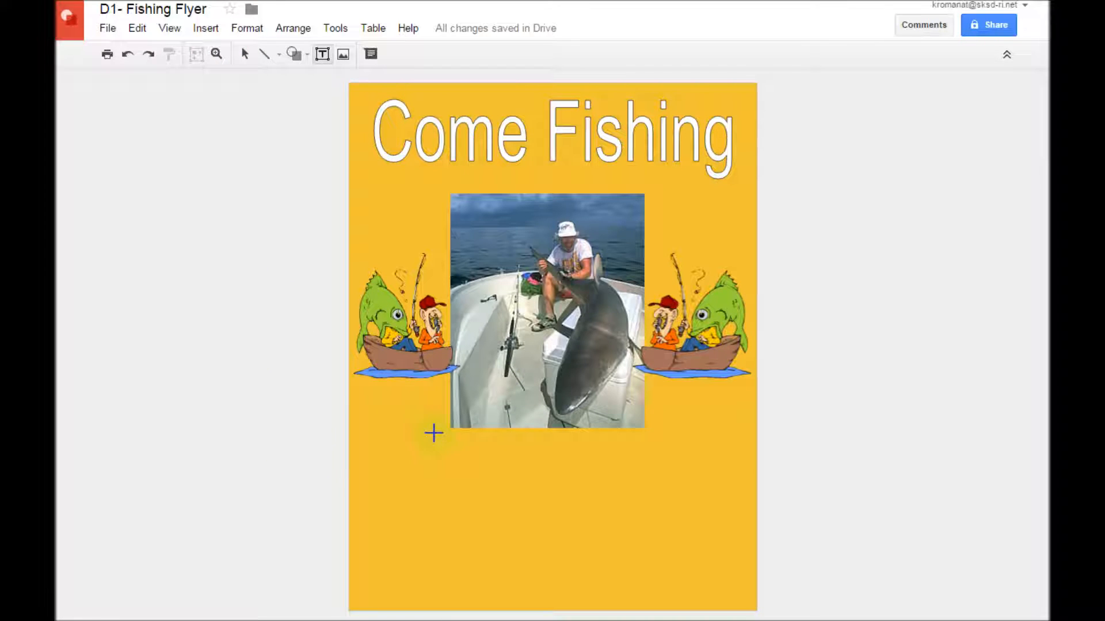
{"action": "left_click_drag", "start_coordinate": [434, 436], "coordinate": [664, 491]}
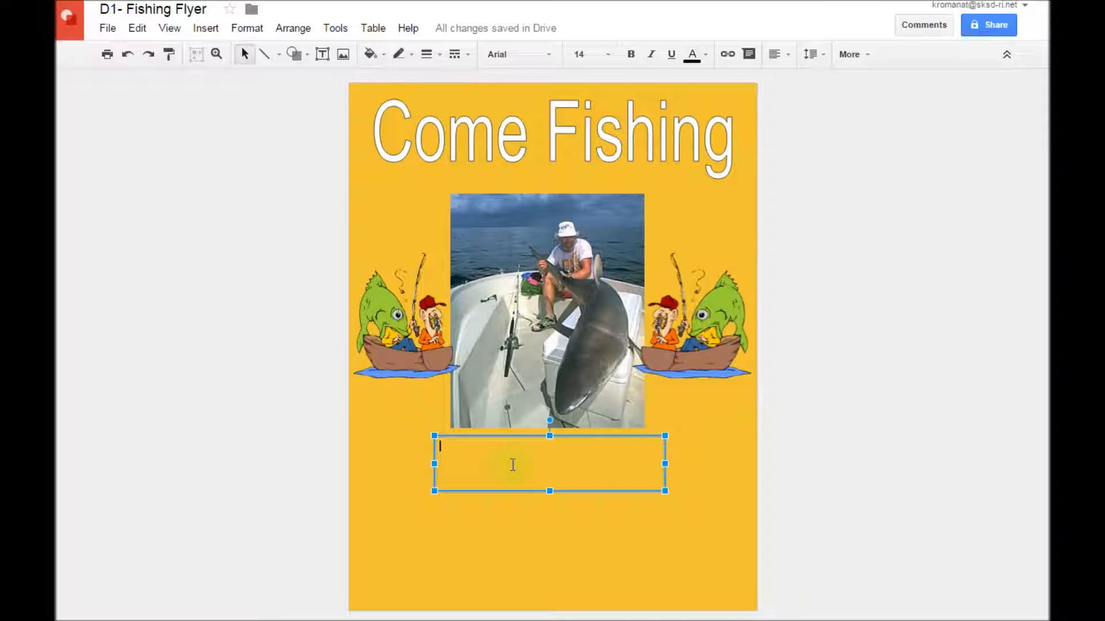
{"action": "type", "text": "Affordab"}
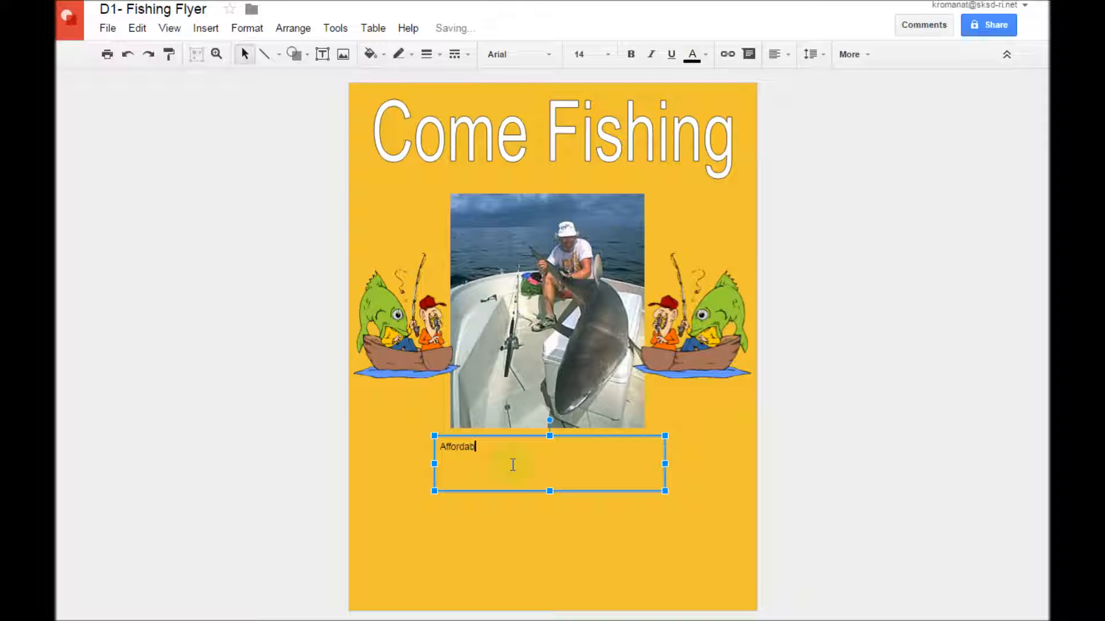
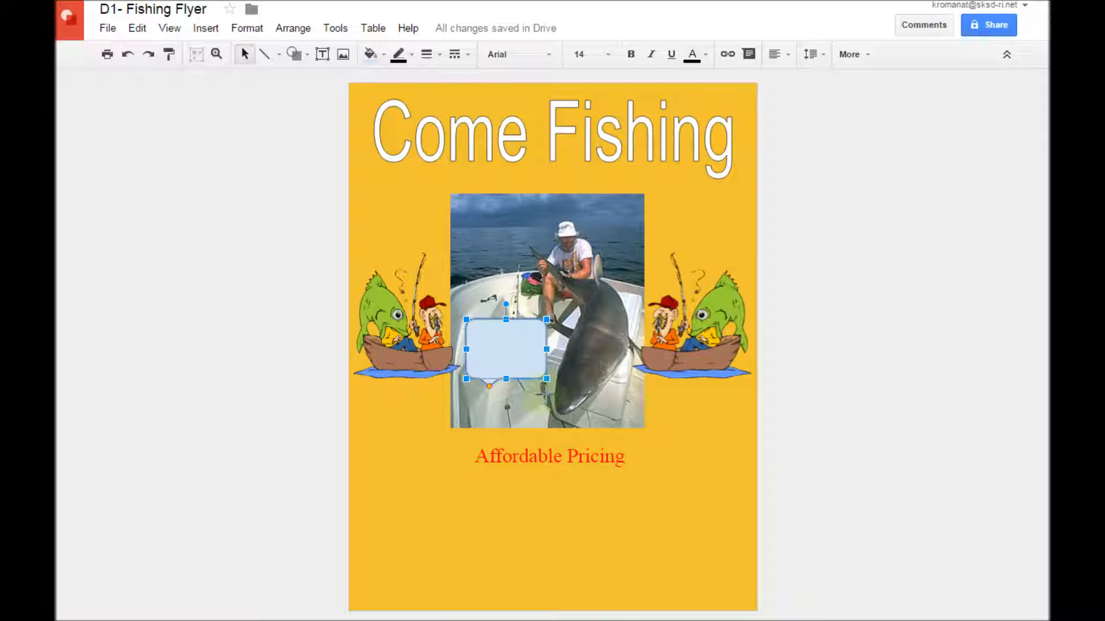
- Aim the speech bubble's tail at the shark and enter "I'll grant you three wishes if you let me go!" in the bubble
{"action": "left_click_drag", "start_coordinate": [490, 386], "coordinate": [547, 396]}
{"action": "left_click", "coordinate": [490, 338]}
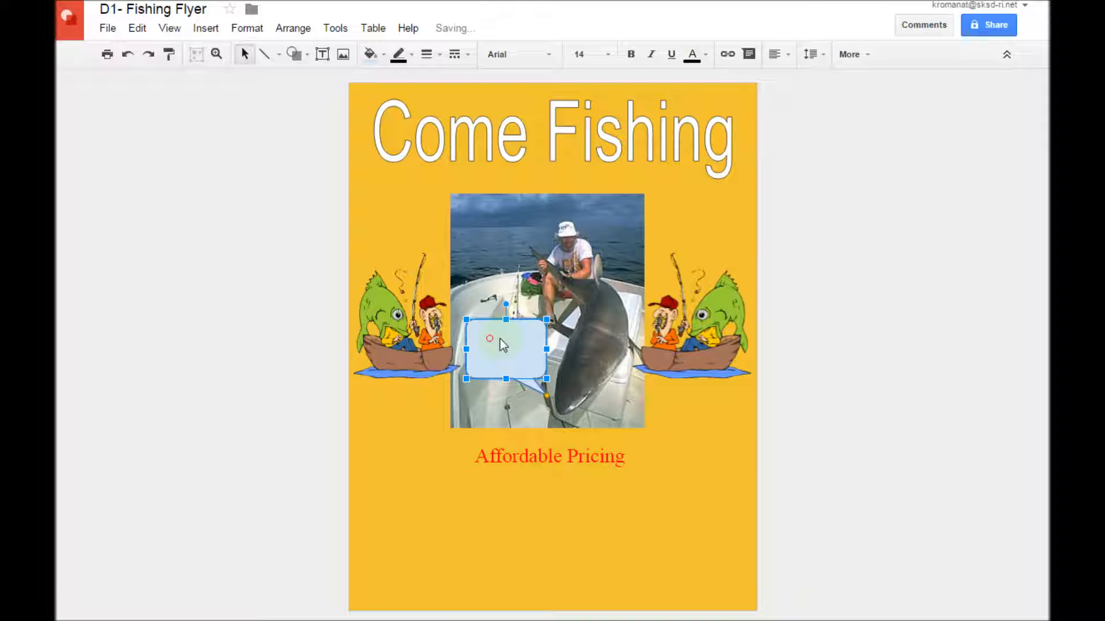
{"action": "left_click", "coordinate": [506, 352]}
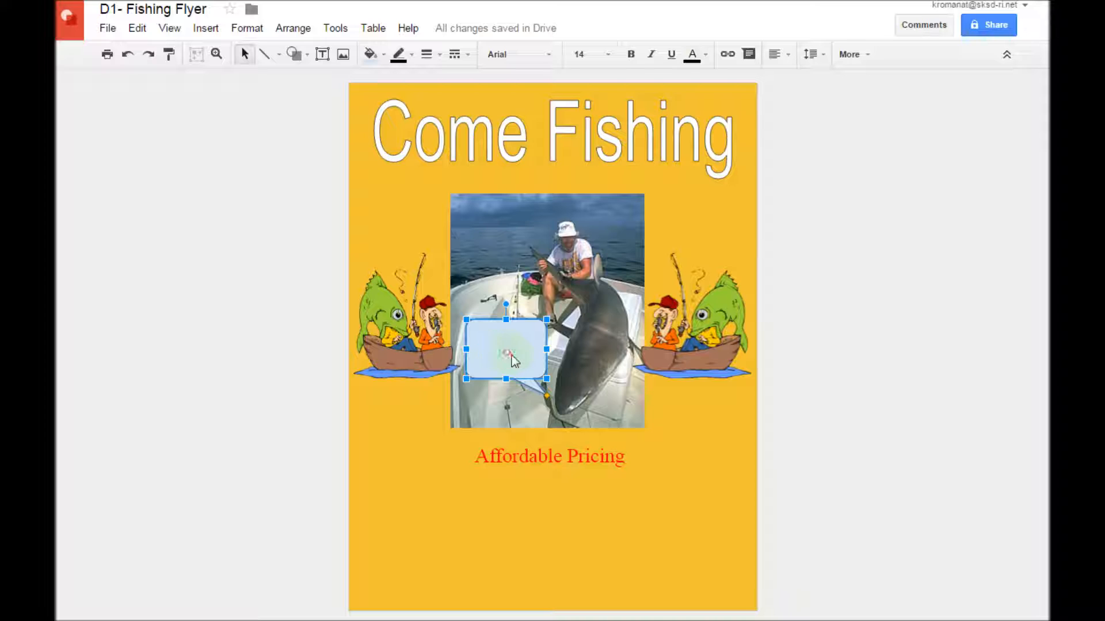
{"action": "left_click", "coordinate": [513, 361]}
{"action": "right_click", "coordinate": [500, 350]}
{"action": "left_click", "coordinate": [494, 347]}
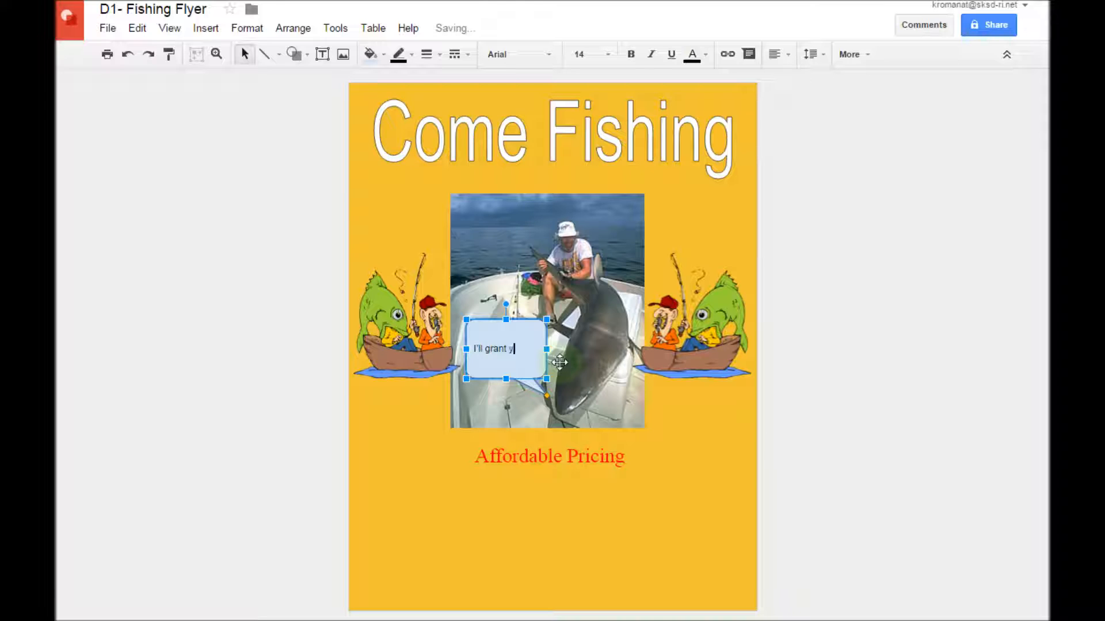
{"action": "type", "text": "ree"}
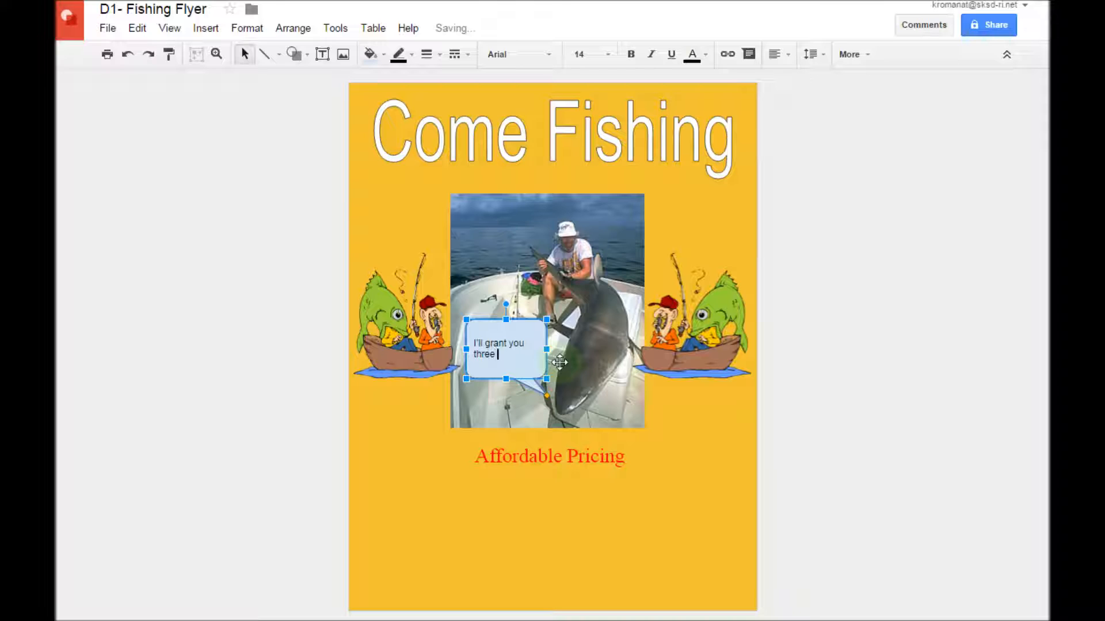
{"action": "type", "text": " wishes if you"}
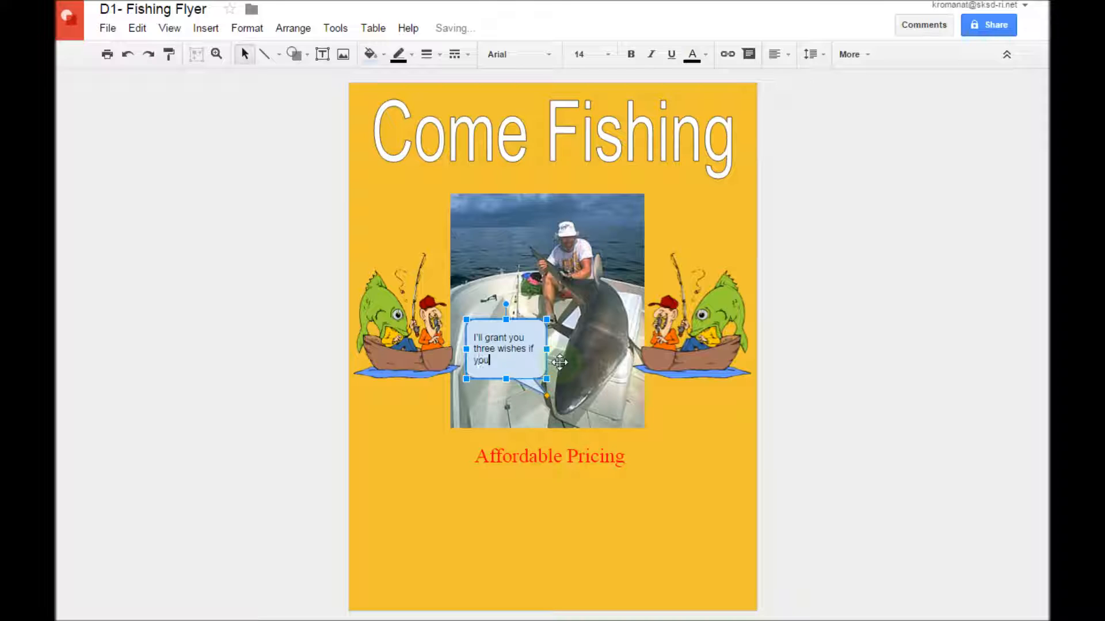
{"action": "type", "text": " let me go!"}
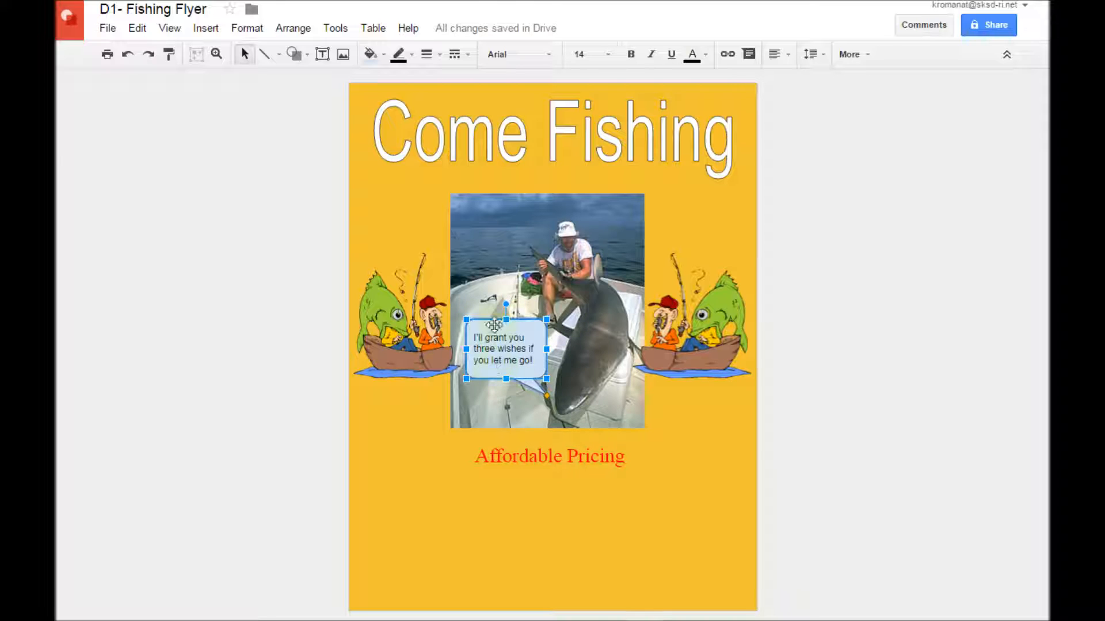
- Shorten the speech bubble slightly from its upper edge so it fits its text more closely
{"action": "left_click_drag", "start_coordinate": [506, 320], "coordinate": [509, 328]}
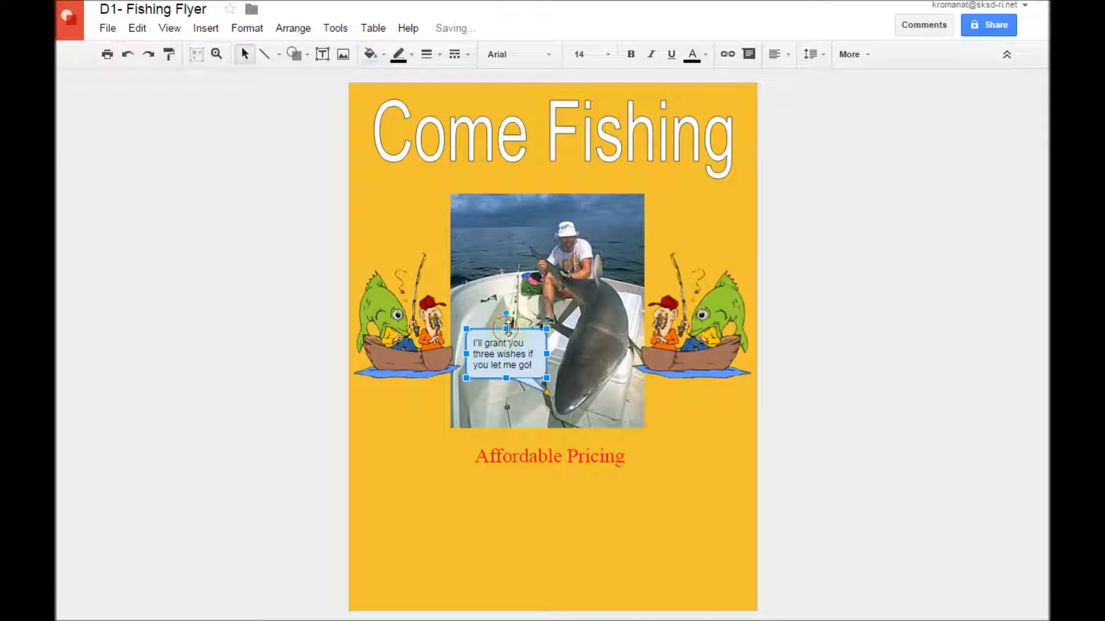
{"action": "left_click", "coordinate": [845, 423]}
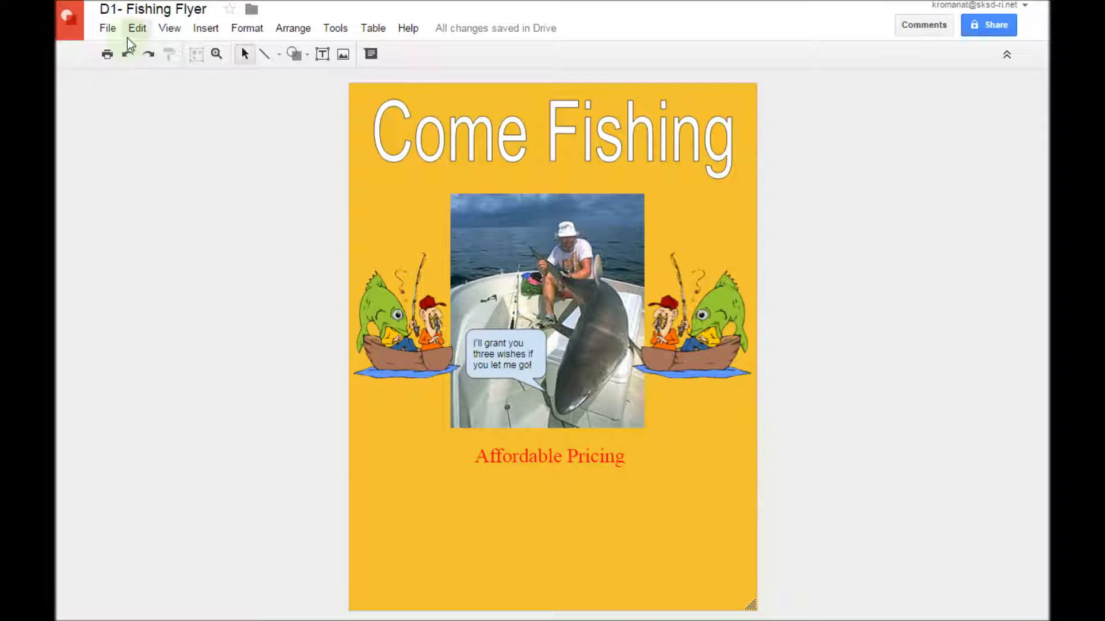
- Insert a table with 7 columns and 2 rows and place it just below the "Affordable Pricing" text
{"action": "left_click", "coordinate": [207, 30]}
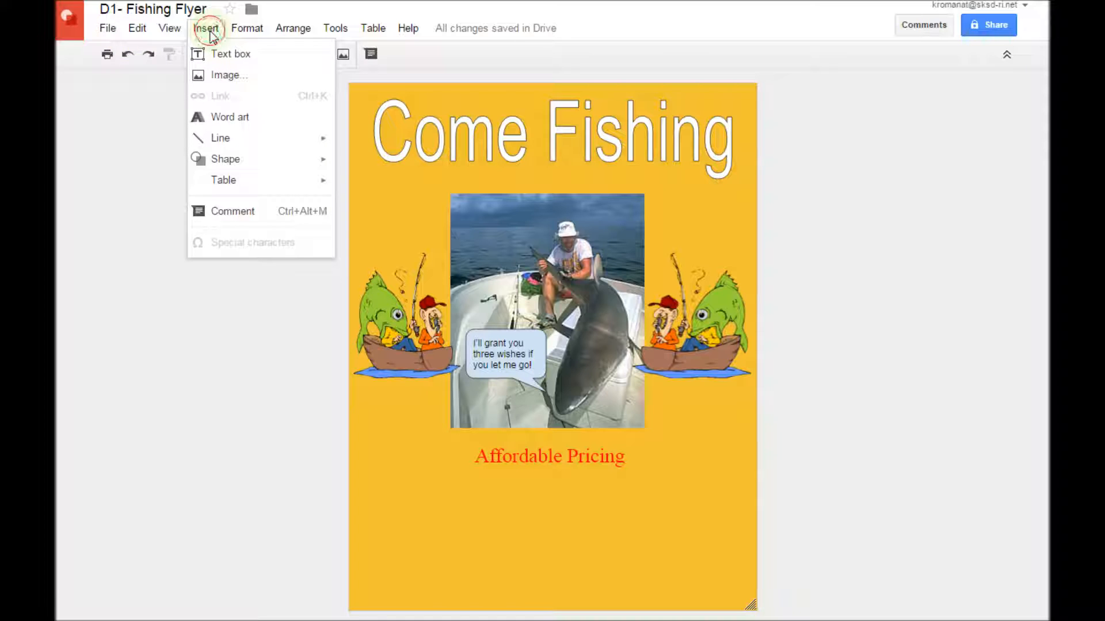
{"action": "mouse_move", "coordinate": [242, 186]}
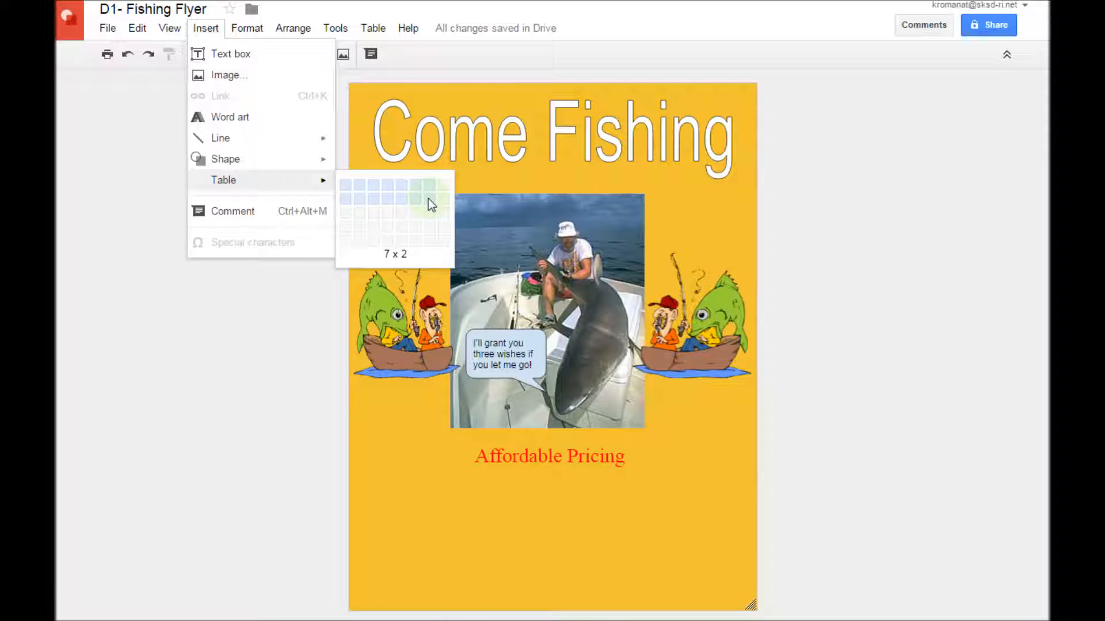
{"action": "left_click", "coordinate": [428, 199]}
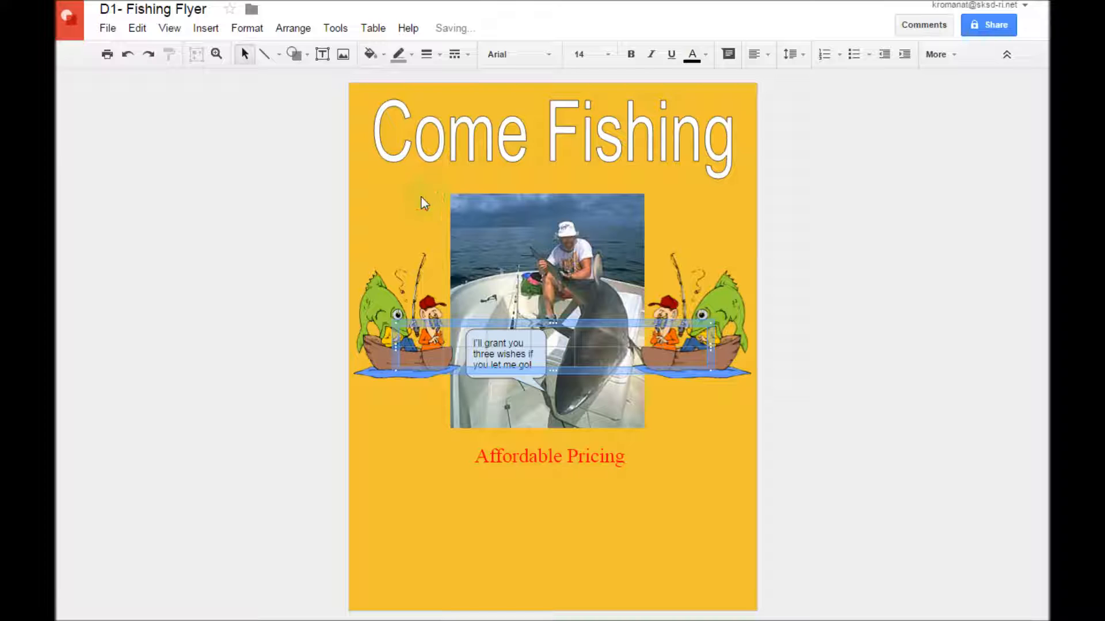
{"action": "left_click_drag", "start_coordinate": [428, 323], "coordinate": [426, 483]}
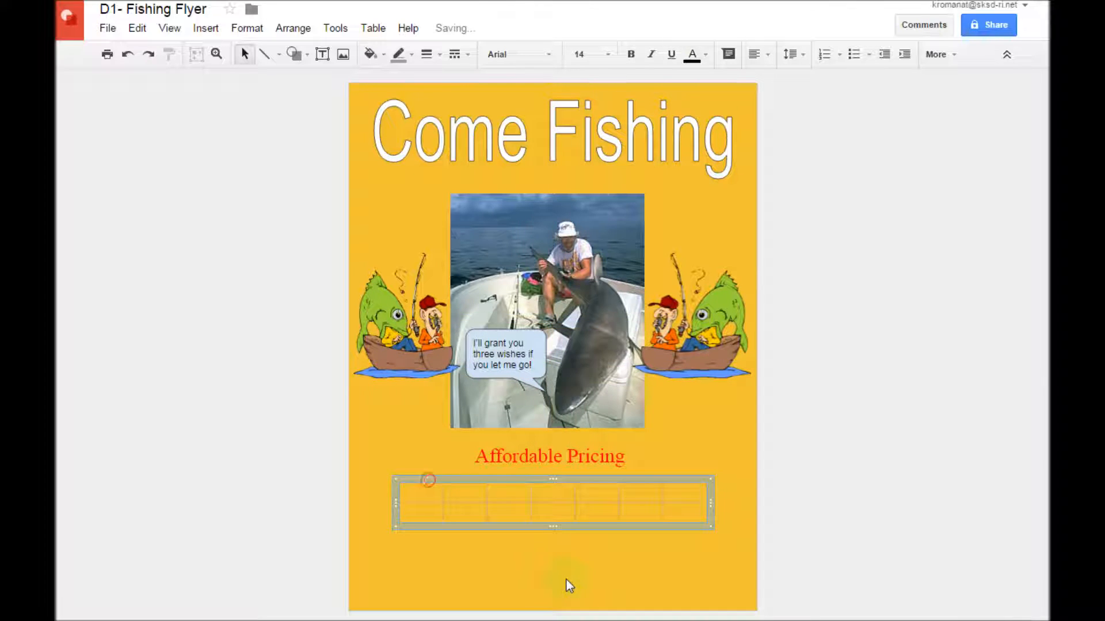
- Widen the table on both sides so it spans almost the full width of the flyer
{"action": "left_click", "coordinate": [393, 504]}
{"action": "left_click_drag", "start_coordinate": [393, 504], "coordinate": [354, 504]}
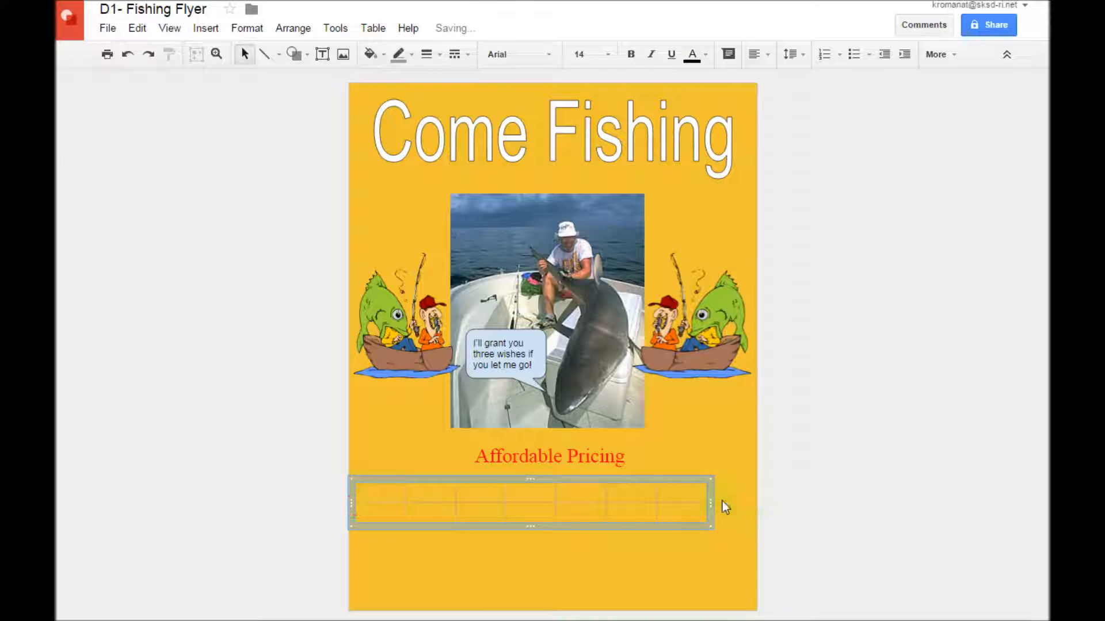
{"action": "left_click_drag", "start_coordinate": [713, 497], "coordinate": [753, 497]}
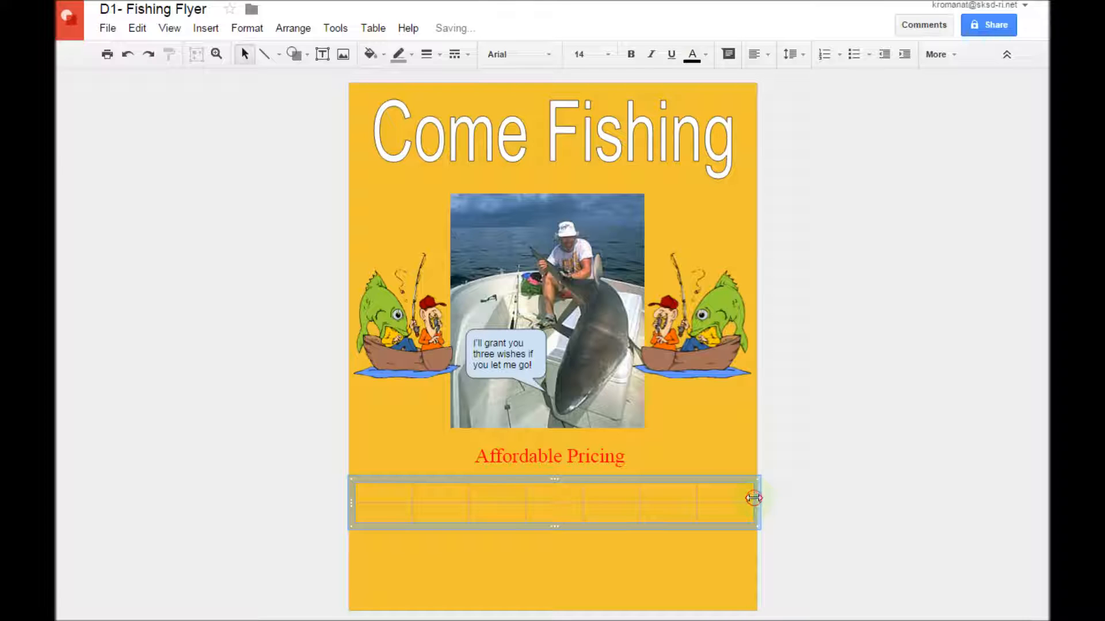
{"action": "left_click", "coordinate": [567, 564]}
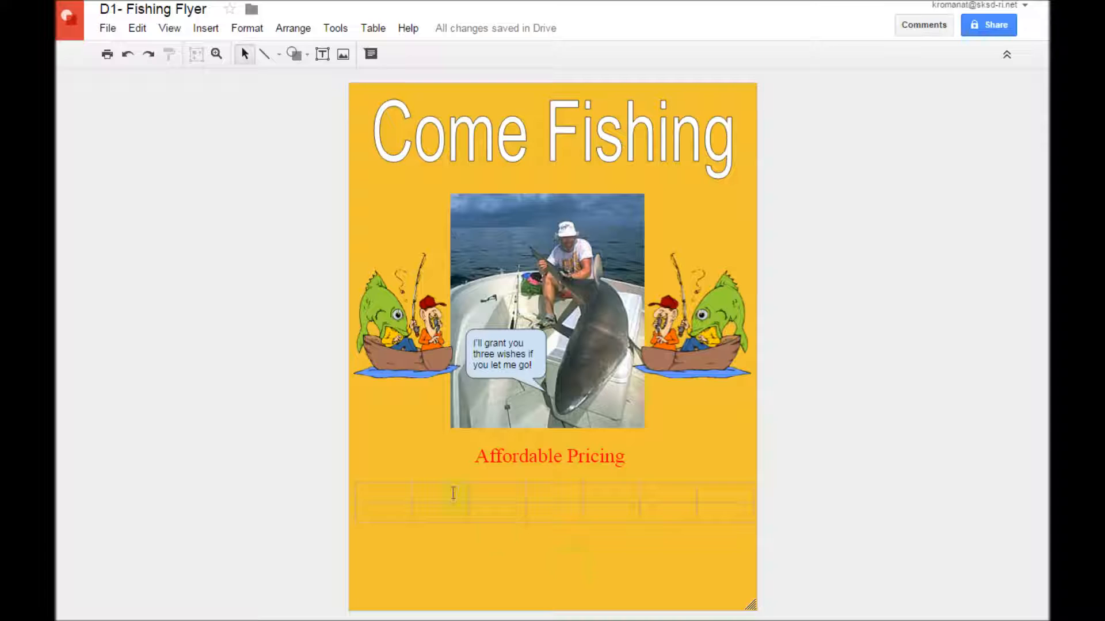
- Fill all seven cells of the table's upper row with cornflower blue
{"action": "left_click", "coordinate": [369, 490]}
{"action": "left_click", "coordinate": [374, 492]}
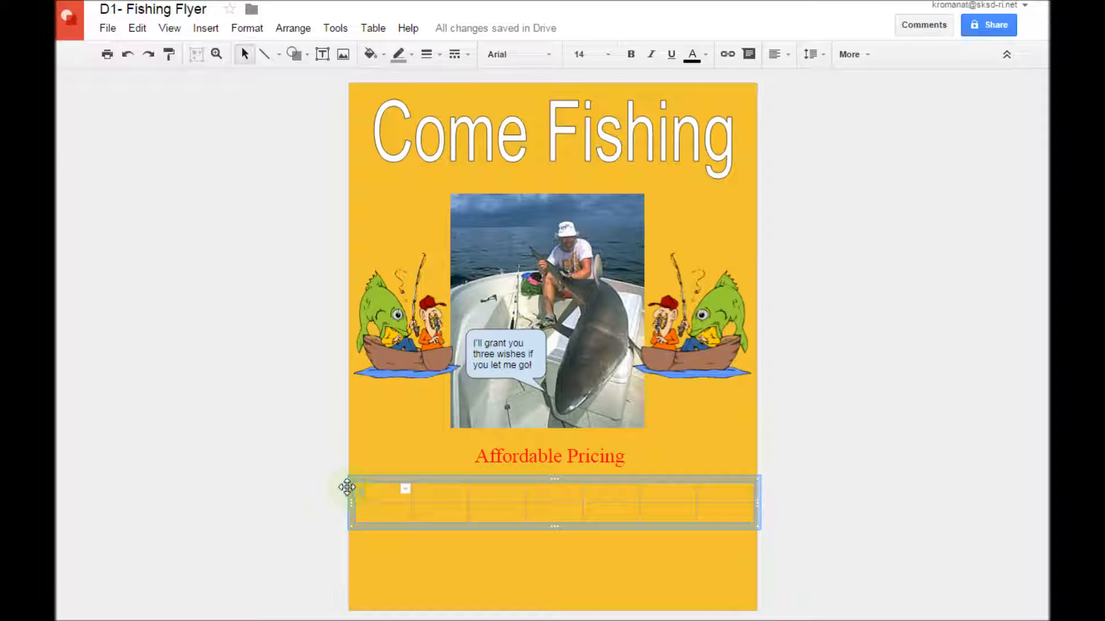
{"action": "left_click_drag", "start_coordinate": [370, 493], "coordinate": [723, 496]}
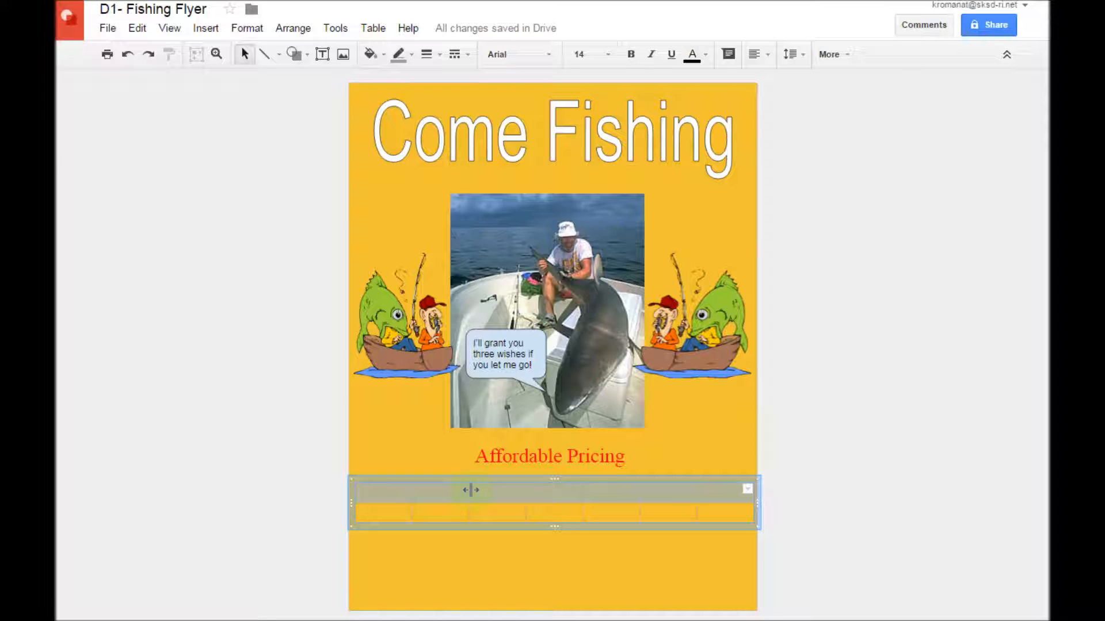
{"action": "left_click", "coordinate": [370, 55]}
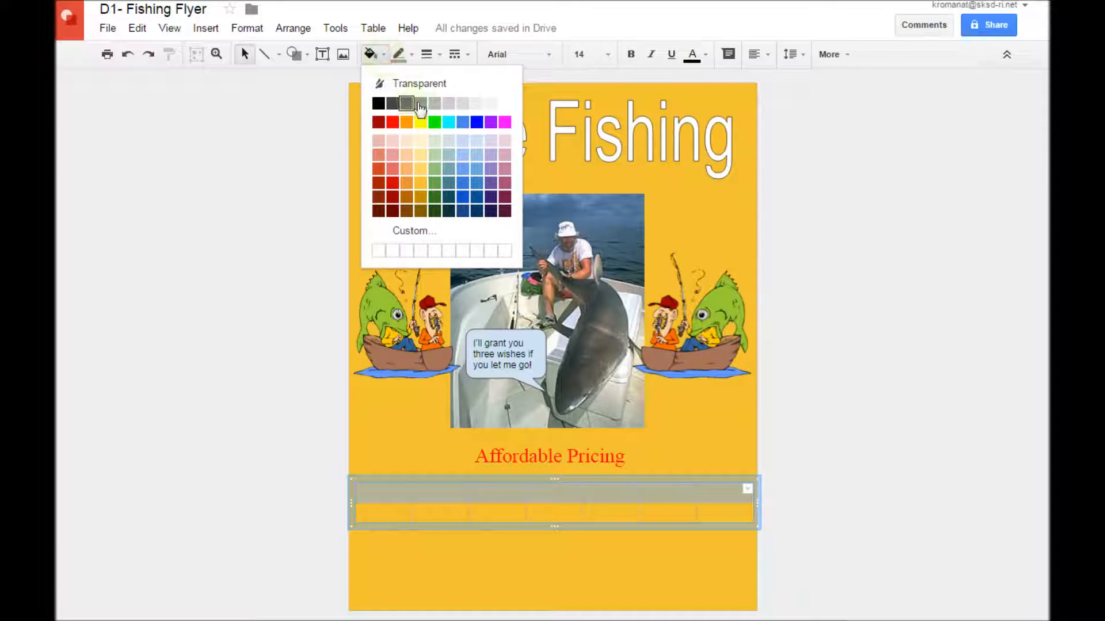
{"action": "left_click", "coordinate": [463, 123]}
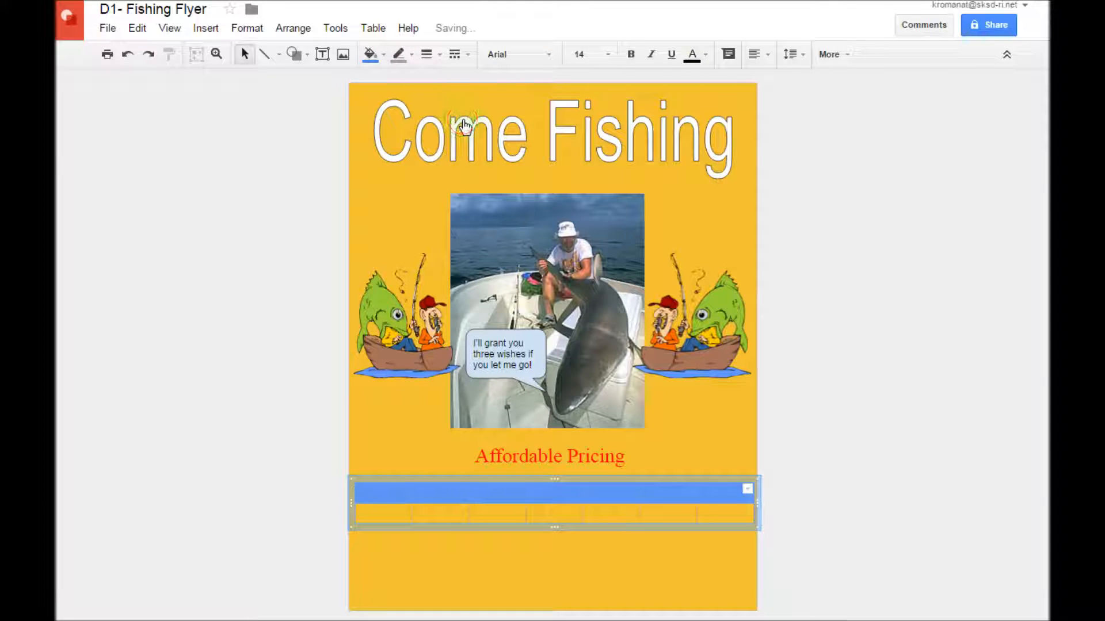
- Fill all seven cells of the table's lower row with white
{"action": "left_click", "coordinate": [368, 510]}
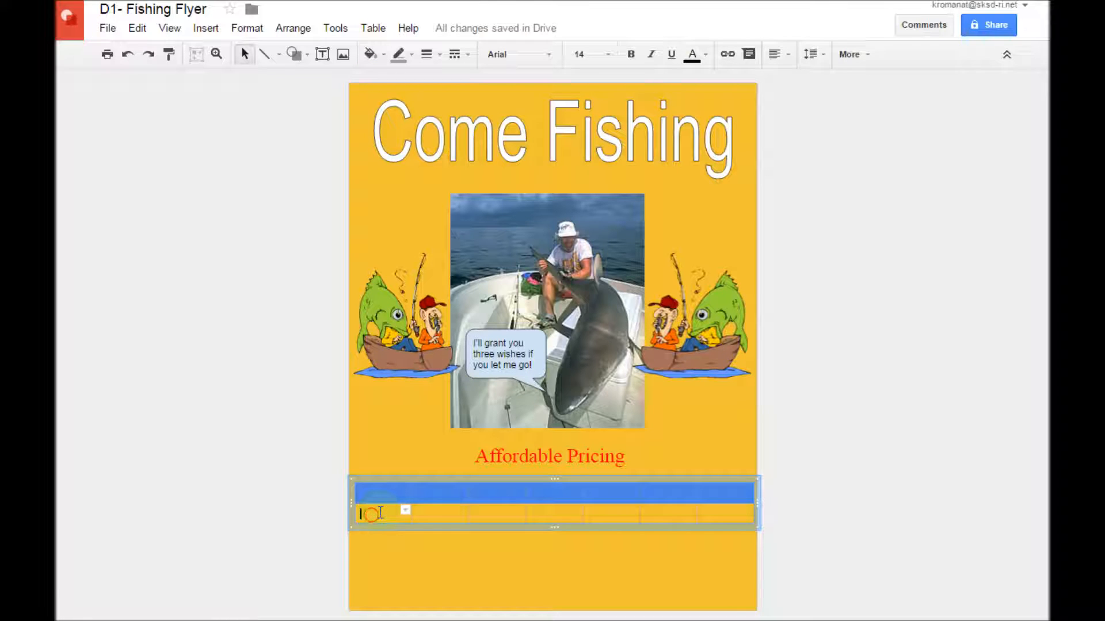
{"action": "left_click_drag", "start_coordinate": [367, 510], "coordinate": [745, 511]}
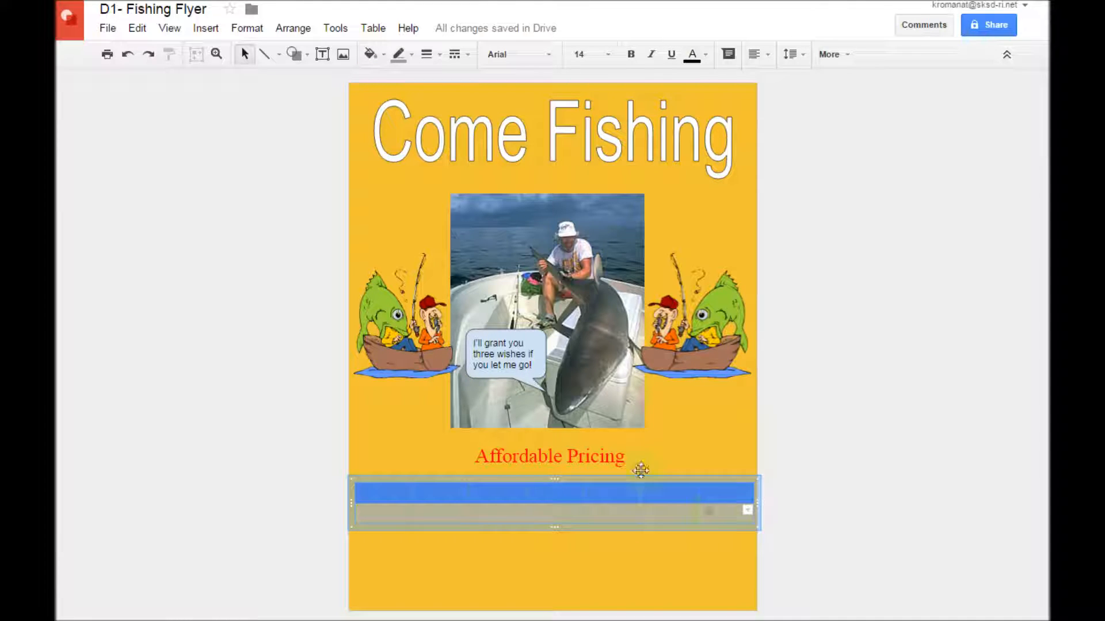
{"action": "left_click", "coordinate": [385, 53]}
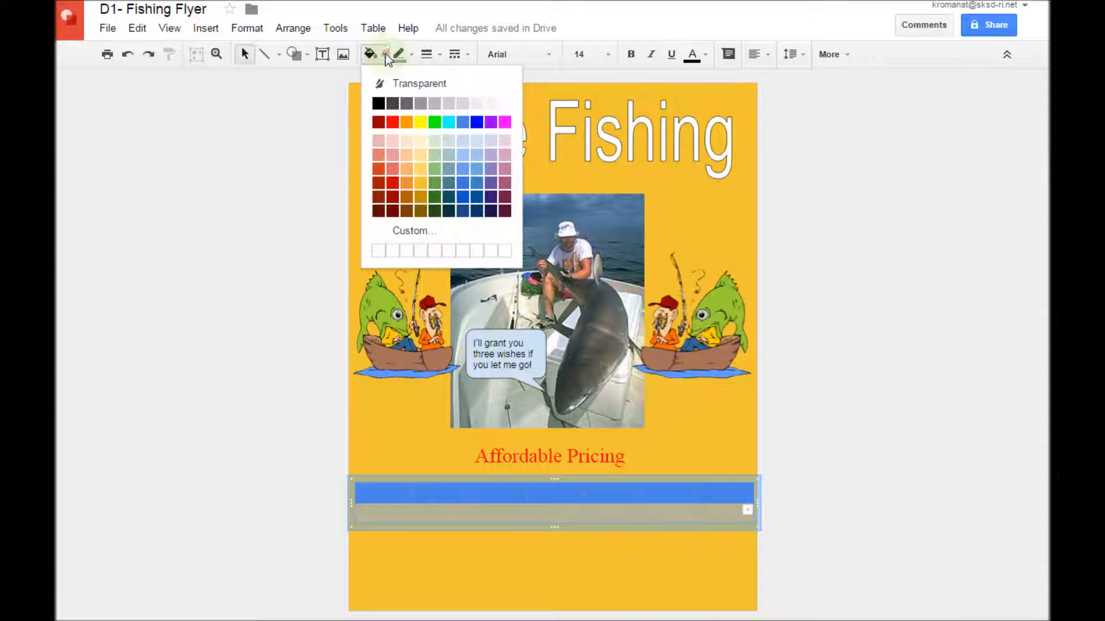
{"action": "left_click", "coordinate": [504, 103]}
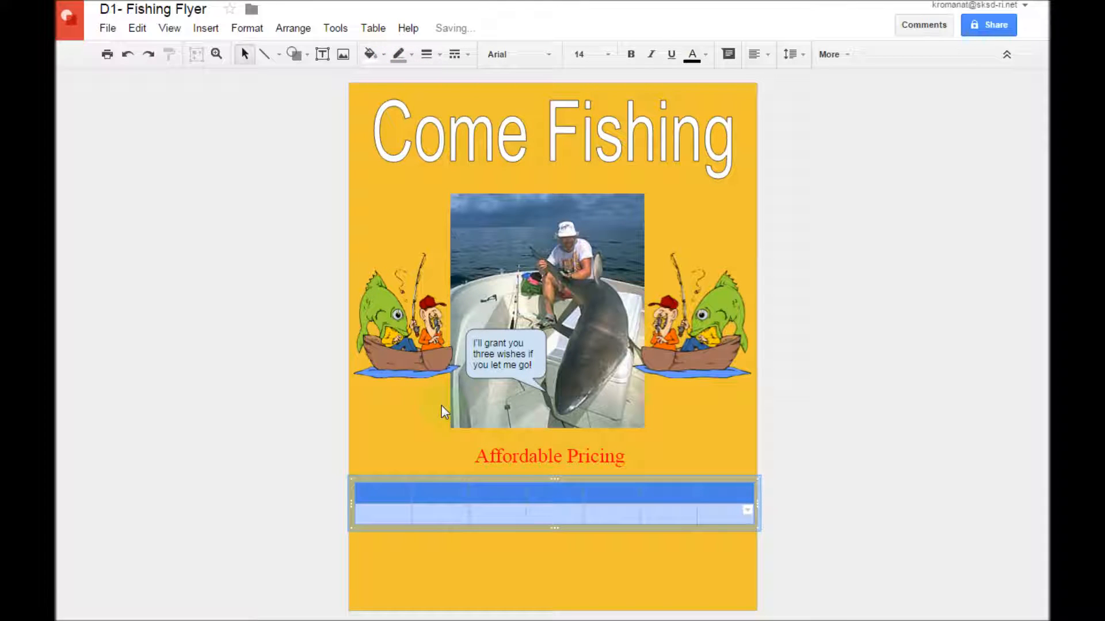
{"action": "left_click", "coordinate": [399, 517]}
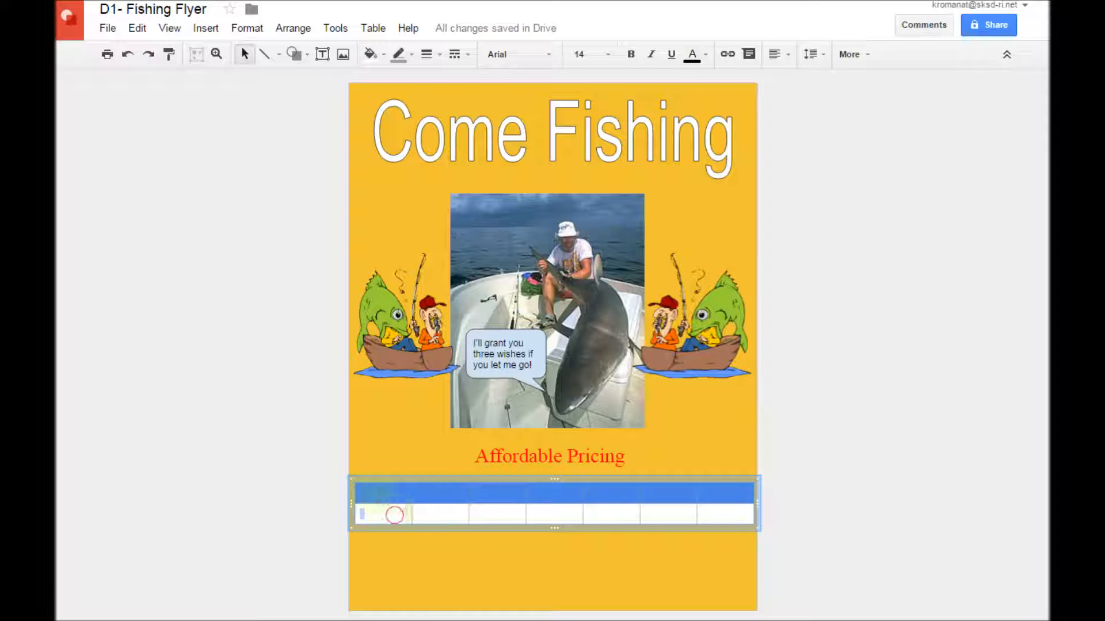
- Set the borders of all cells in both table rows to black
{"action": "left_click_drag", "start_coordinate": [362, 489], "coordinate": [715, 493]}
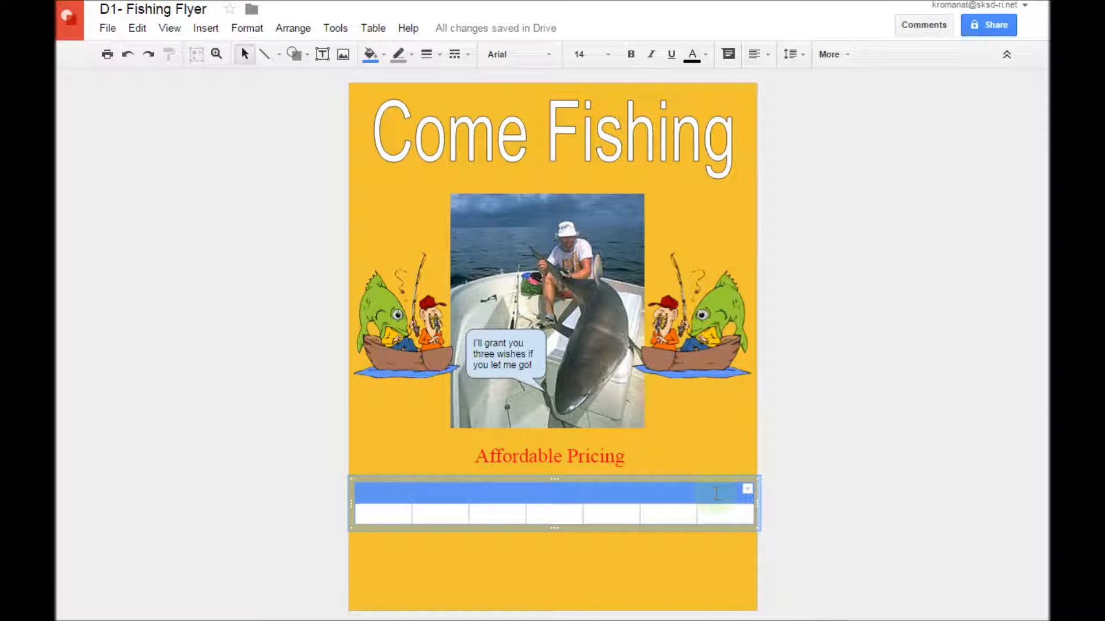
{"action": "left_click_drag", "start_coordinate": [715, 494], "coordinate": [718, 516]}
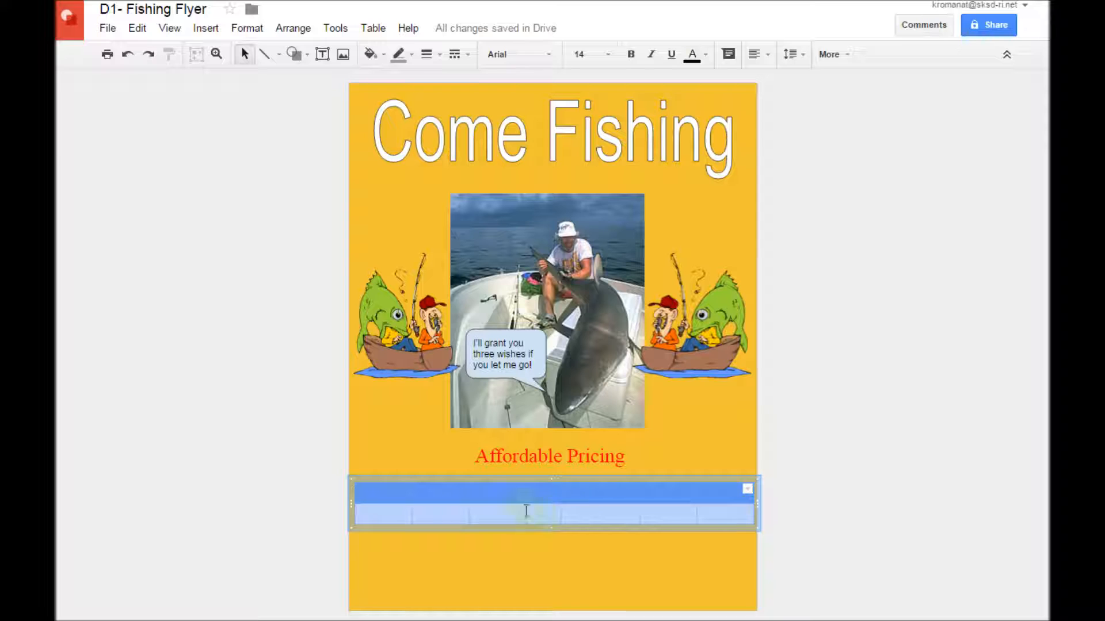
{"action": "left_click", "coordinate": [412, 55]}
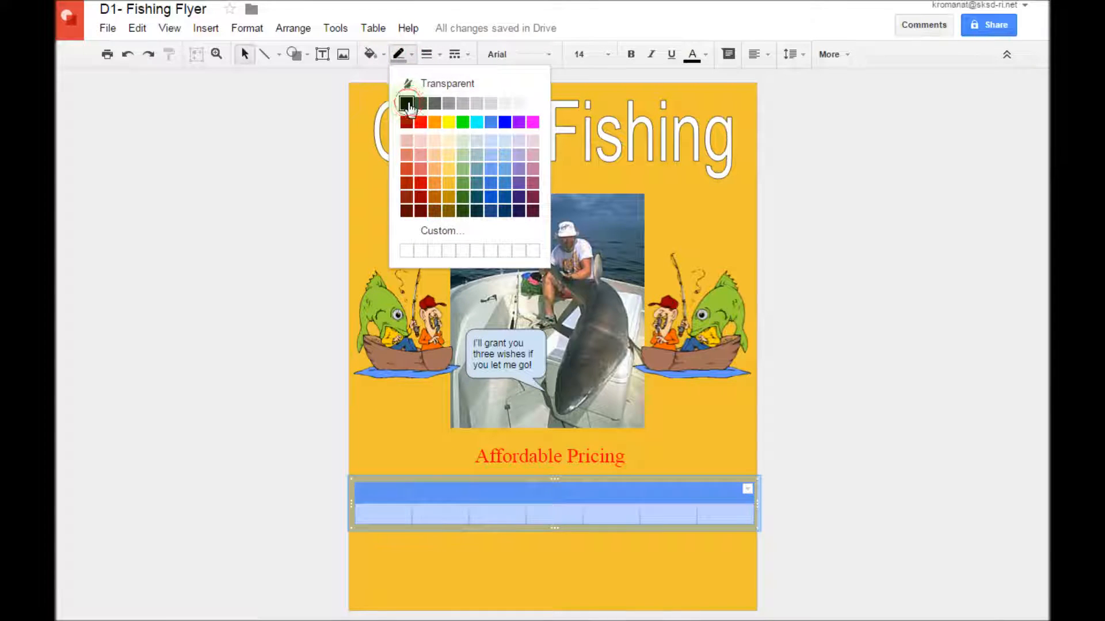
{"action": "left_click", "coordinate": [402, 102]}
{"action": "left_click", "coordinate": [458, 565]}
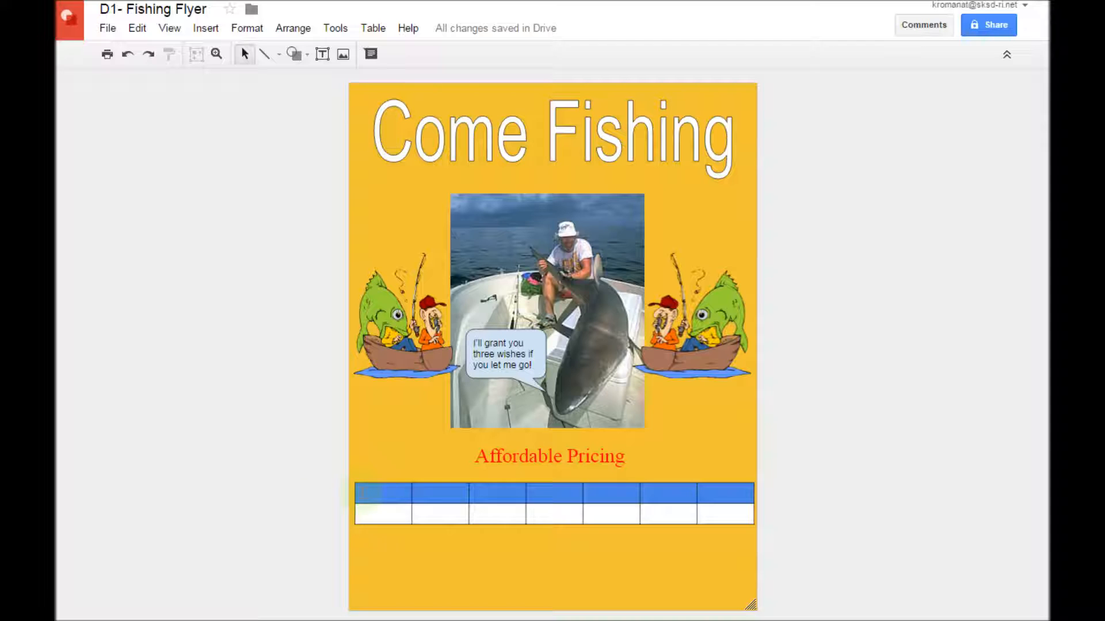
- Fill the table's upper row with the weekday names Monday through Sunday, one per cell
{"action": "left_click", "coordinate": [384, 494]}
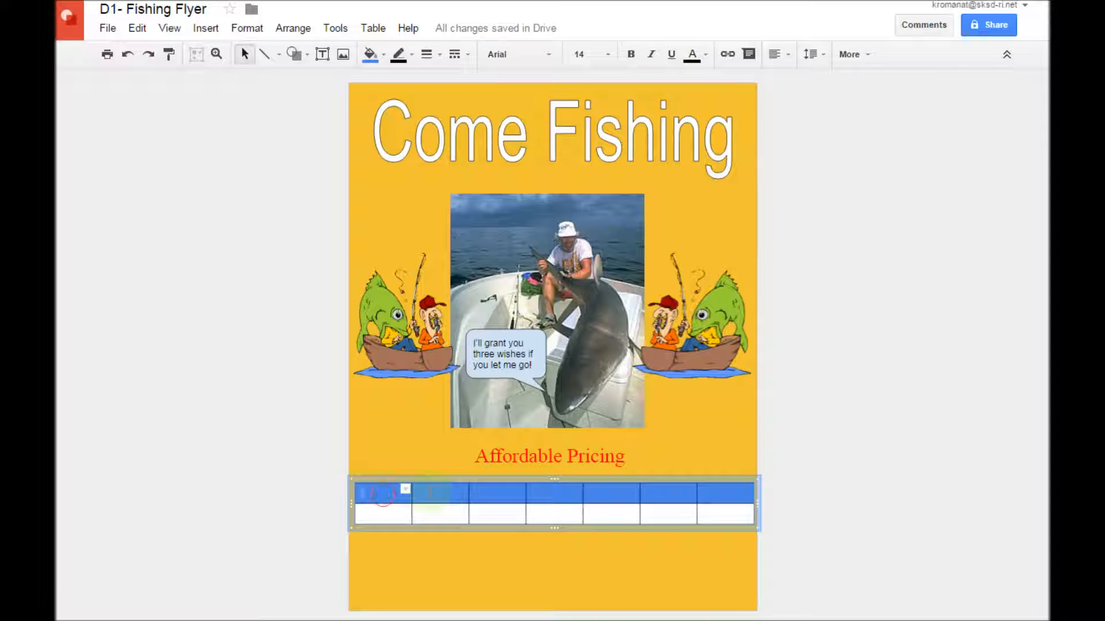
{"action": "type", "text": "Monday"}
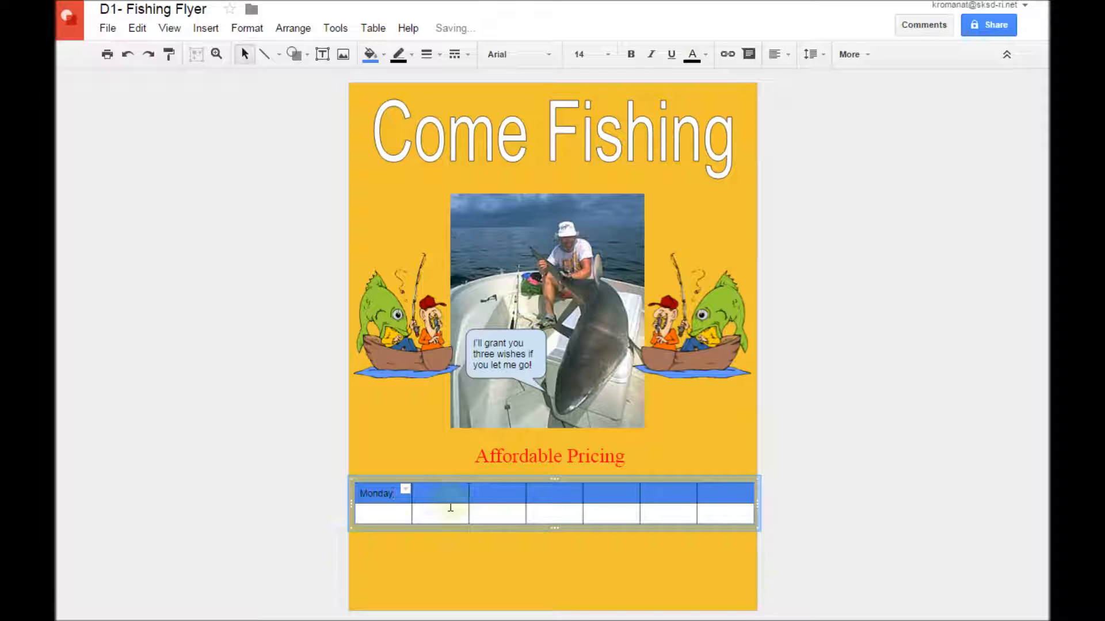
{"action": "left_click", "coordinate": [431, 489]}
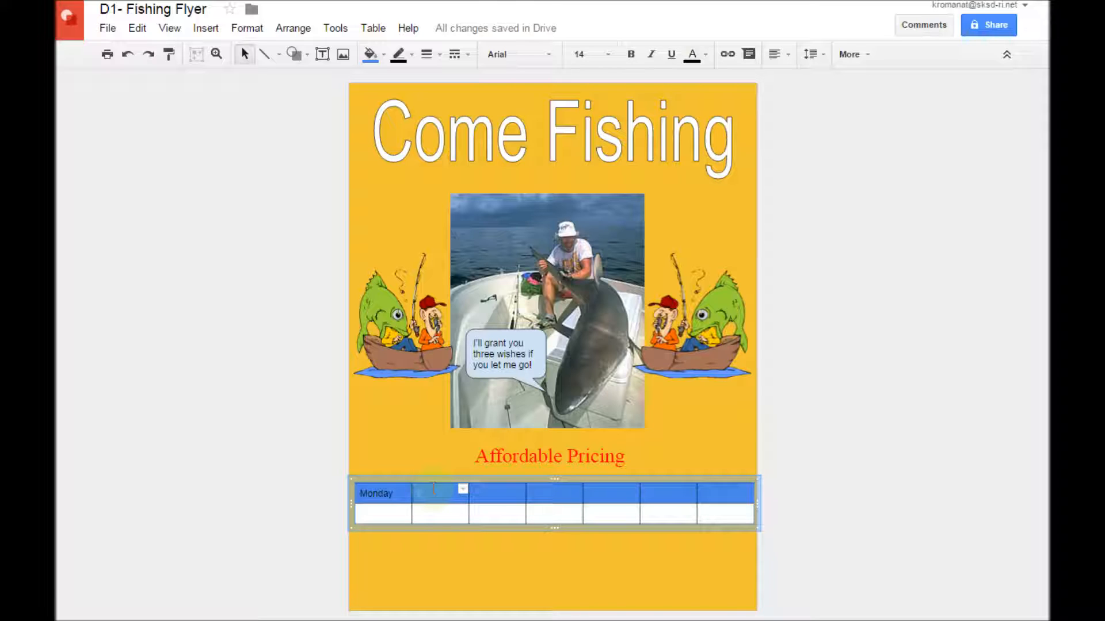
{"action": "type", "text": "Tuesday"}
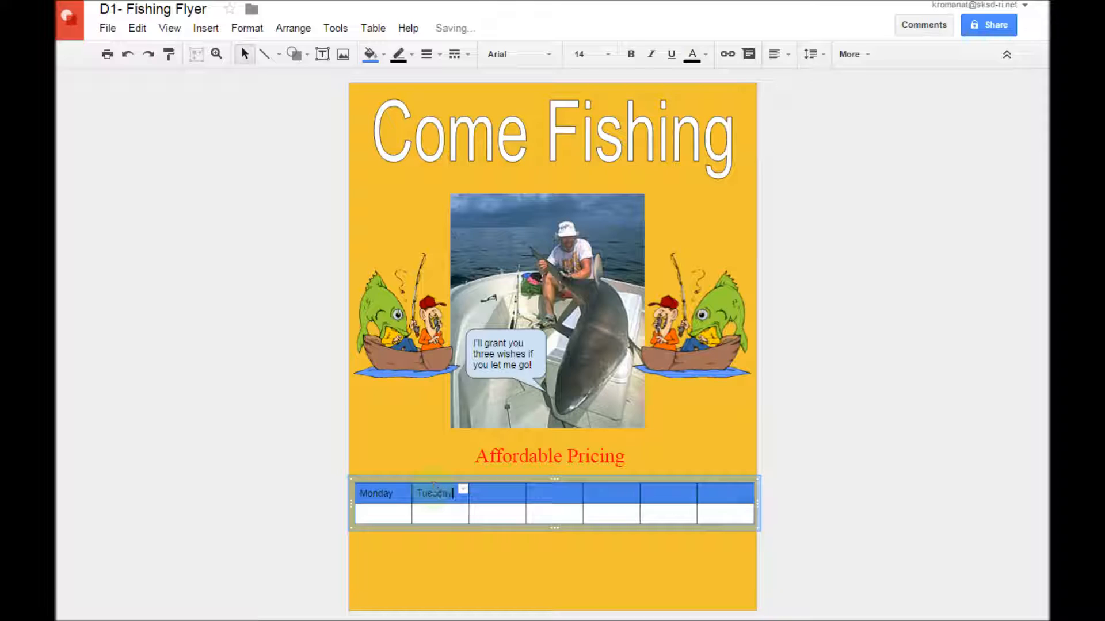
{"action": "left_click", "coordinate": [495, 493]}
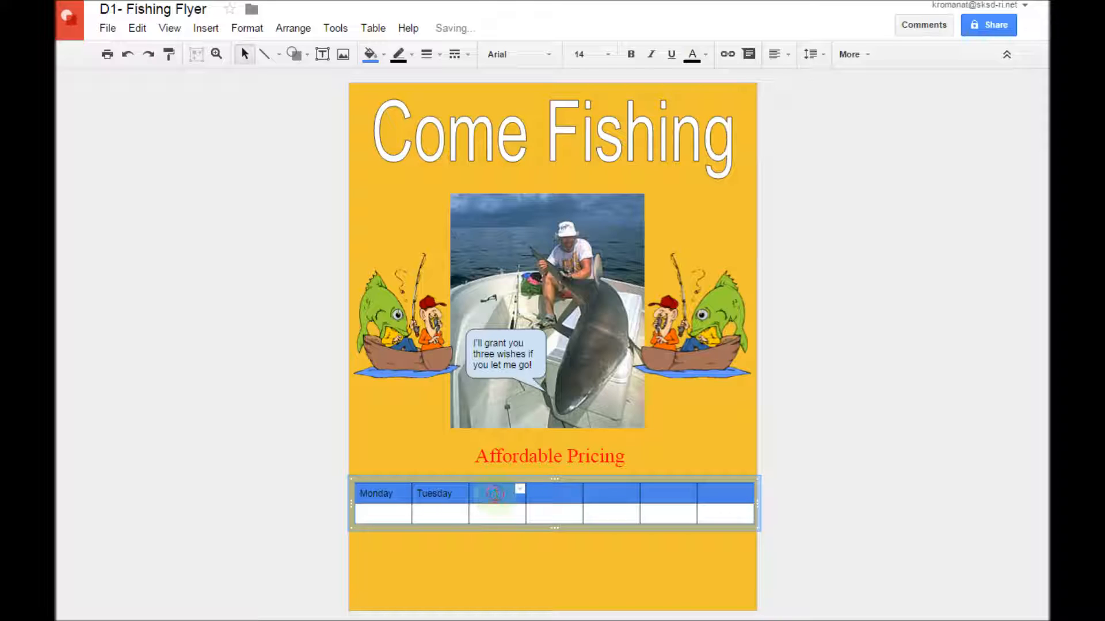
{"action": "type", "text": "Wednesday"}
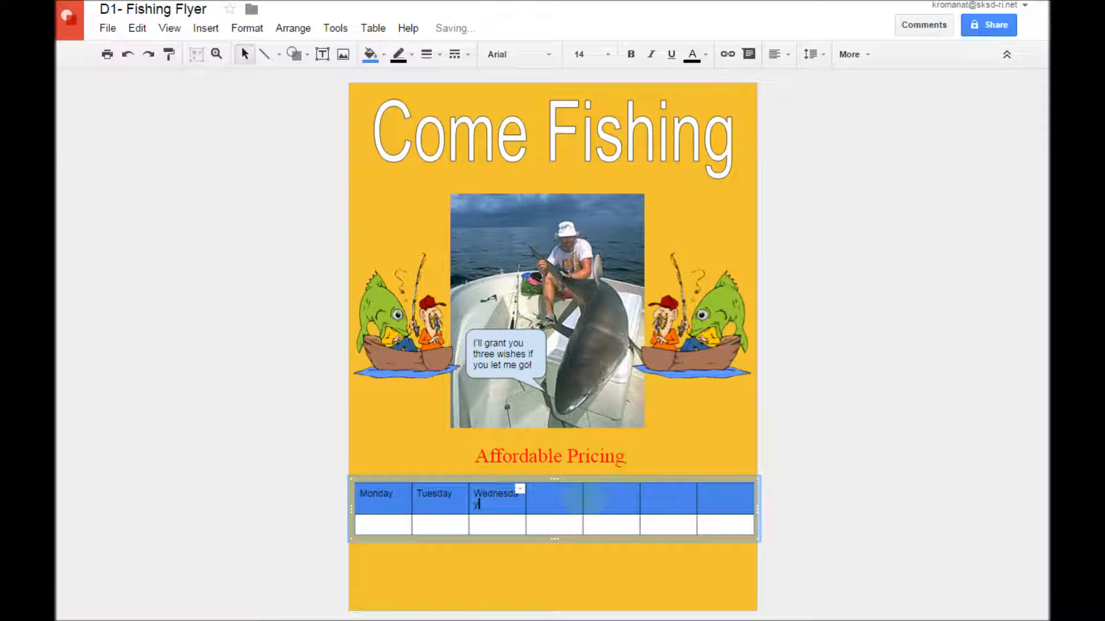
{"action": "left_click", "coordinate": [535, 493]}
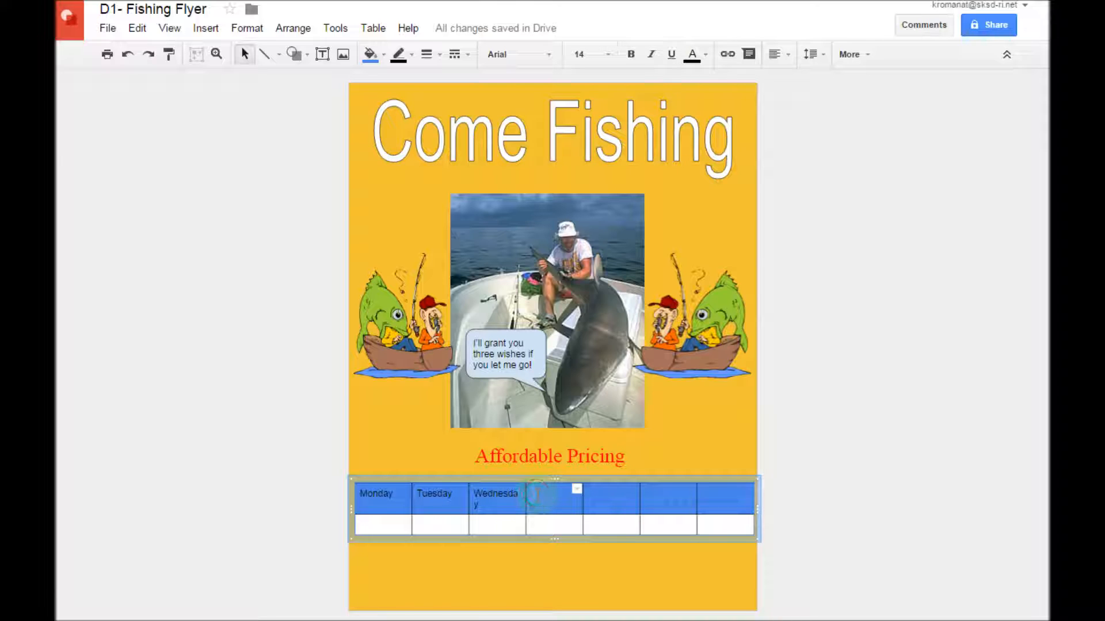
{"action": "type", "text": "Thursday"}
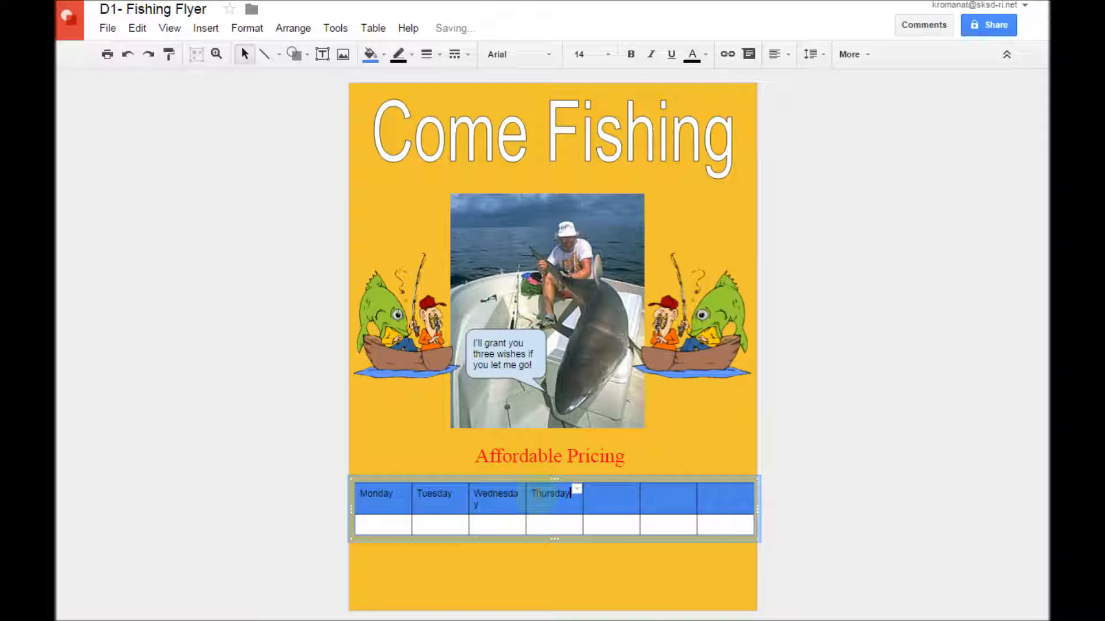
{"action": "left_click", "coordinate": [602, 501]}
{"action": "type", "text": "F"}
{"action": "left_click", "coordinate": [672, 500]}
{"action": "type", "text": "Saturda"}
{"action": "left_click", "coordinate": [719, 502]}
{"action": "type", "text": "Sun"}
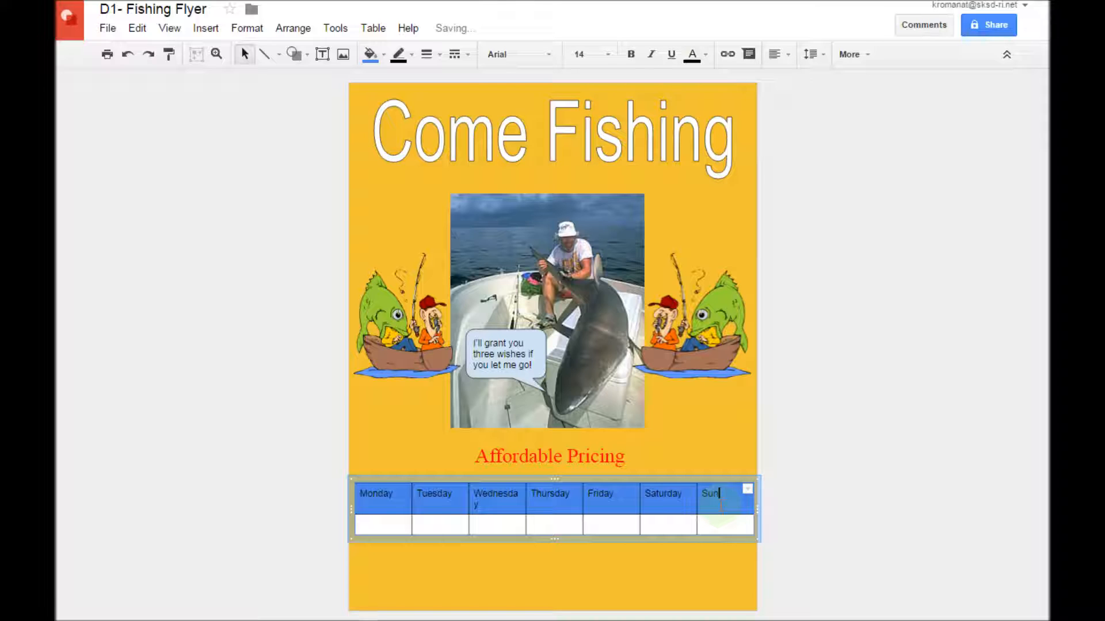
- Set the font size of all cells in both table rows to 12
{"action": "left_click", "coordinate": [511, 524]}
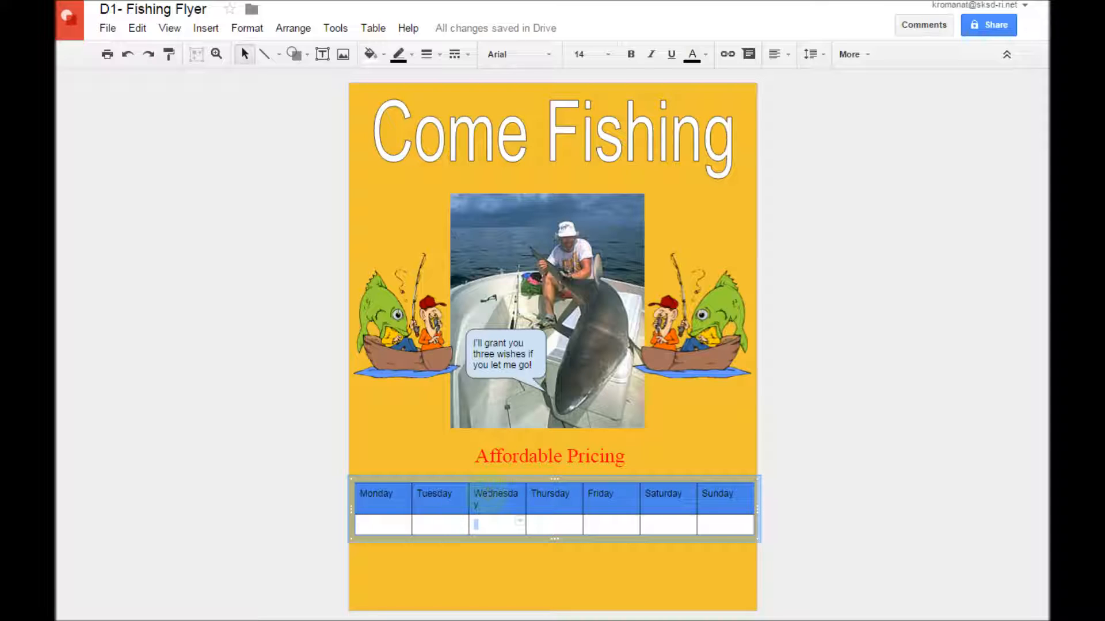
{"action": "left_click", "coordinate": [718, 522]}
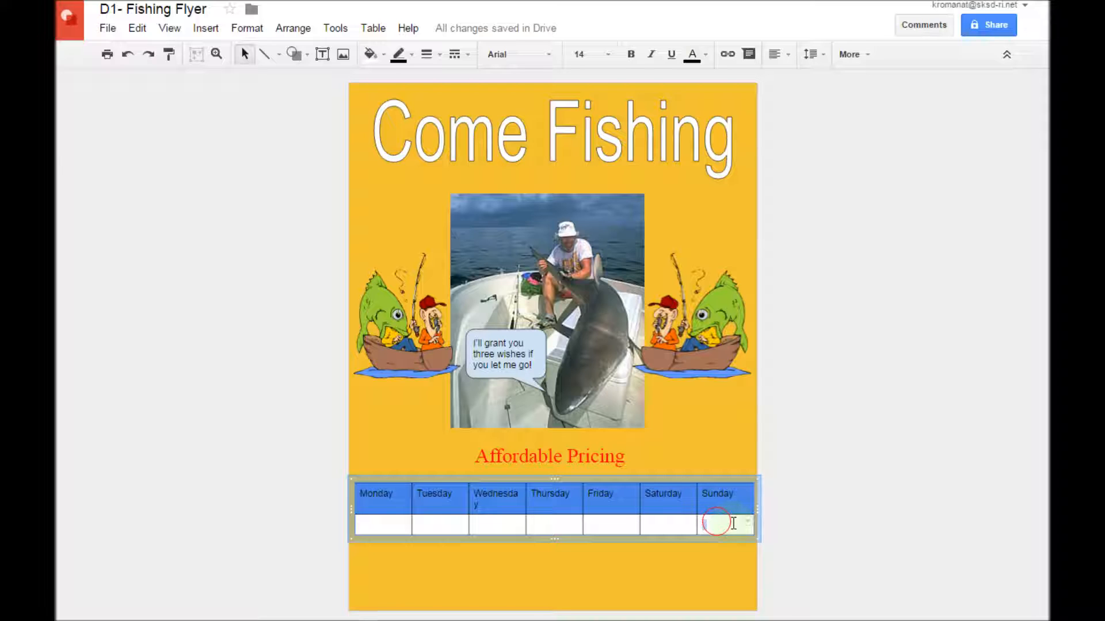
{"action": "left_click_drag", "start_coordinate": [734, 524], "coordinate": [377, 498]}
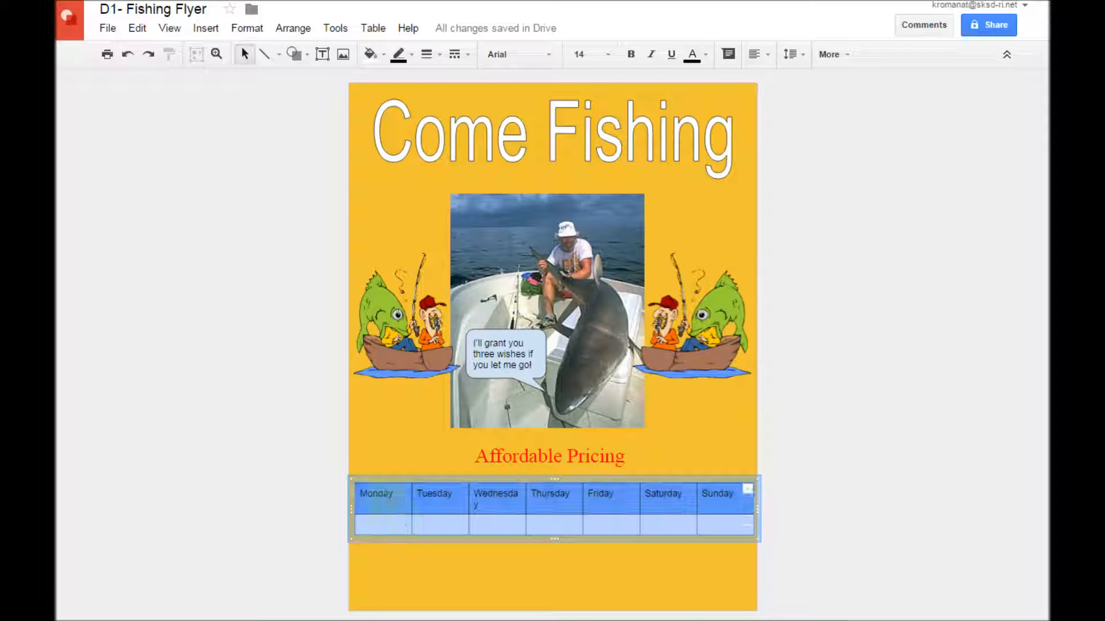
{"action": "left_click", "coordinate": [607, 57]}
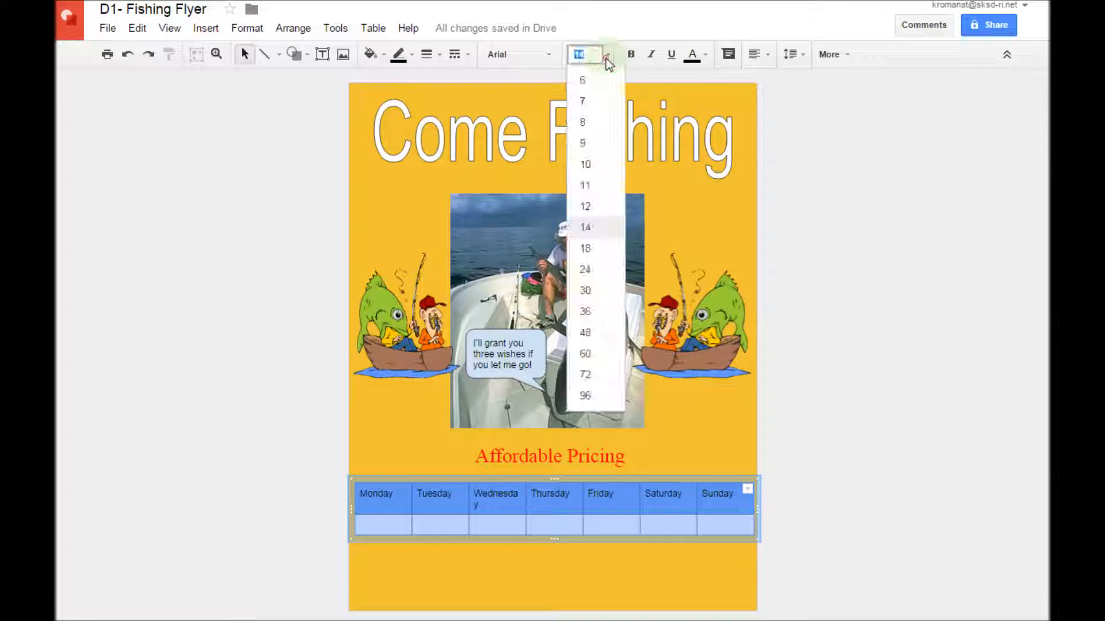
{"action": "left_click", "coordinate": [596, 208]}
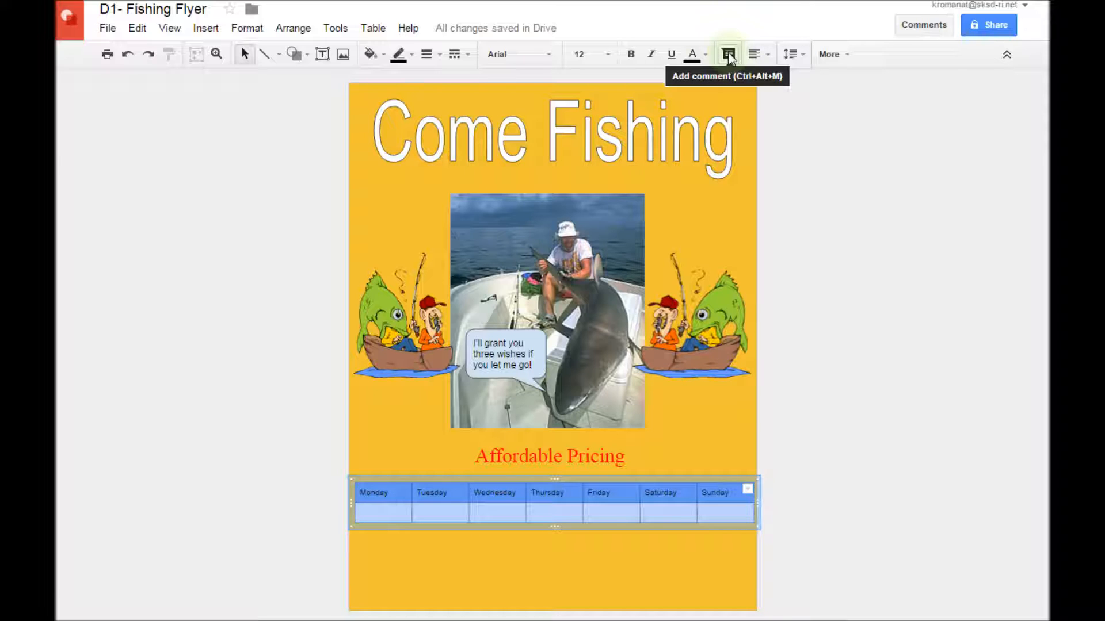
- Align the text of all table cells to the centre horizontally and to the middle vertically
{"action": "left_click", "coordinate": [770, 55]}
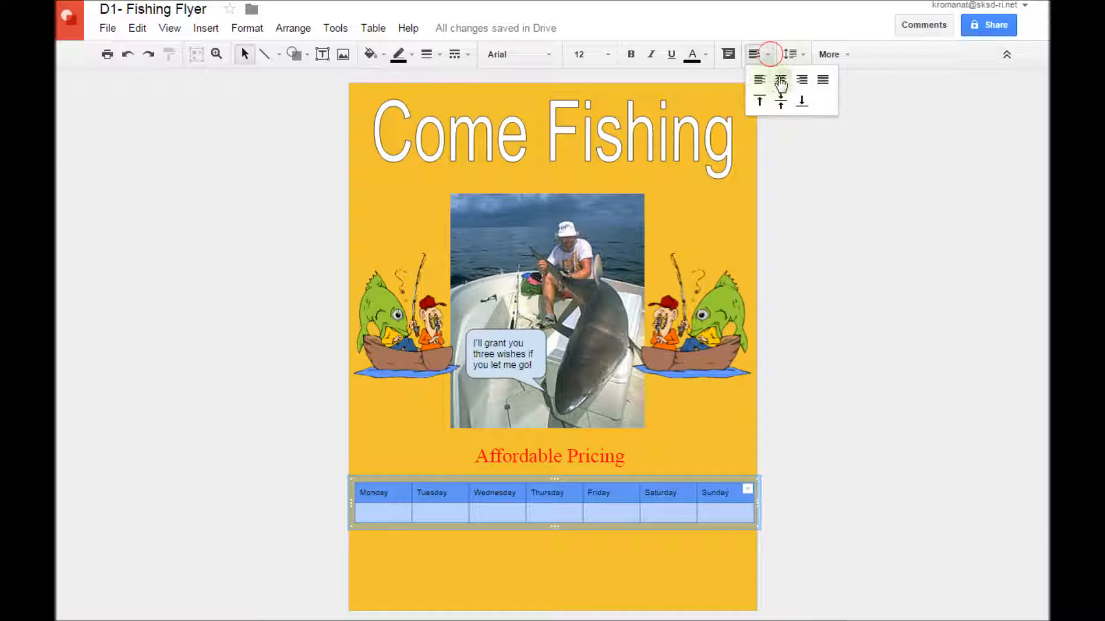
{"action": "left_click", "coordinate": [781, 79]}
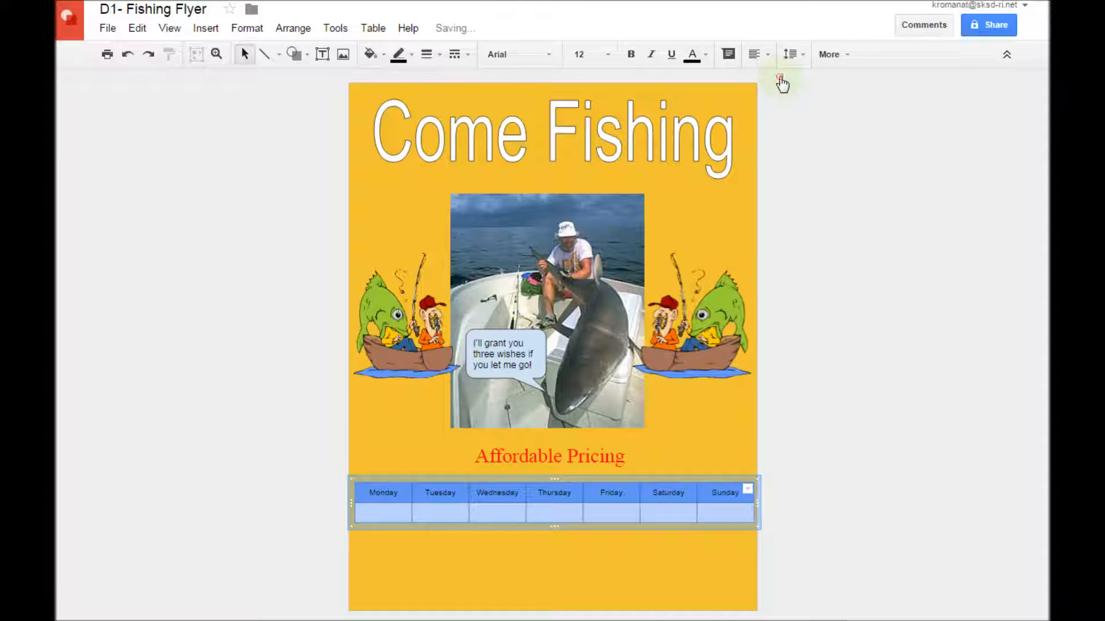
{"action": "left_click", "coordinate": [804, 55]}
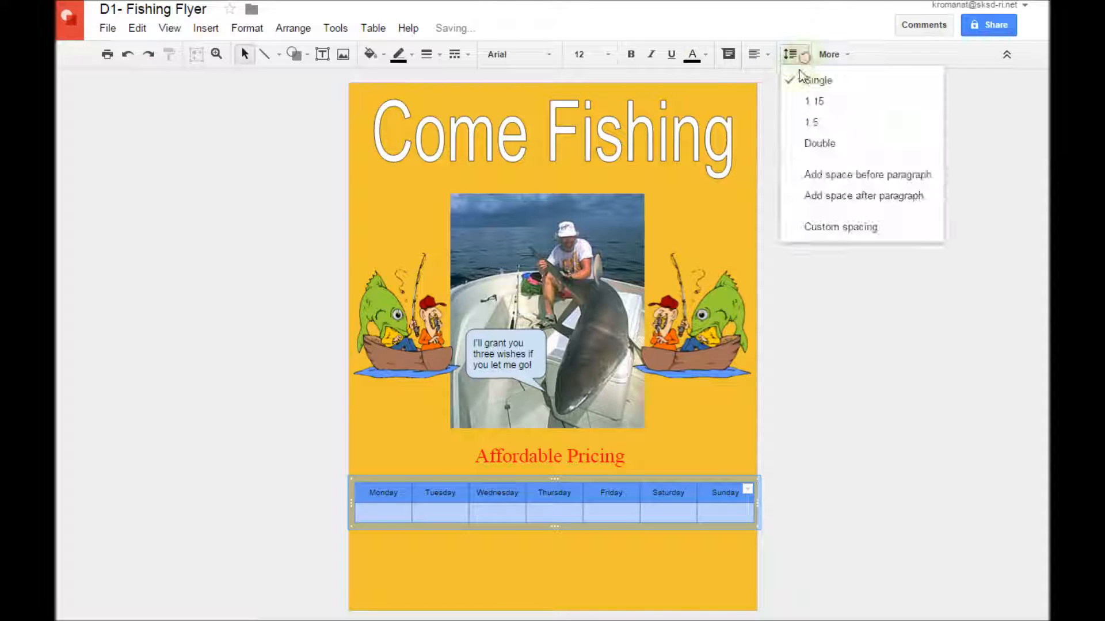
{"action": "left_click", "coordinate": [770, 55]}
{"action": "left_click", "coordinate": [783, 105]}
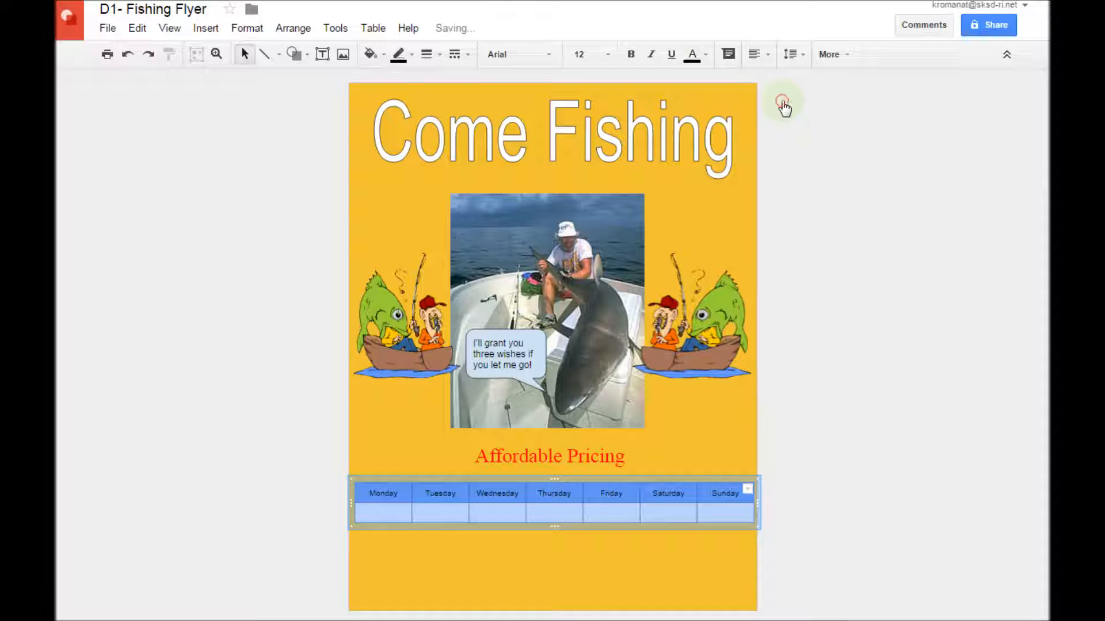
- Enter 5am-7pm in the cell below Monday and copy it into the cell below Tuesday
{"action": "left_click", "coordinate": [389, 512]}
{"action": "double_click", "coordinate": [389, 512]}
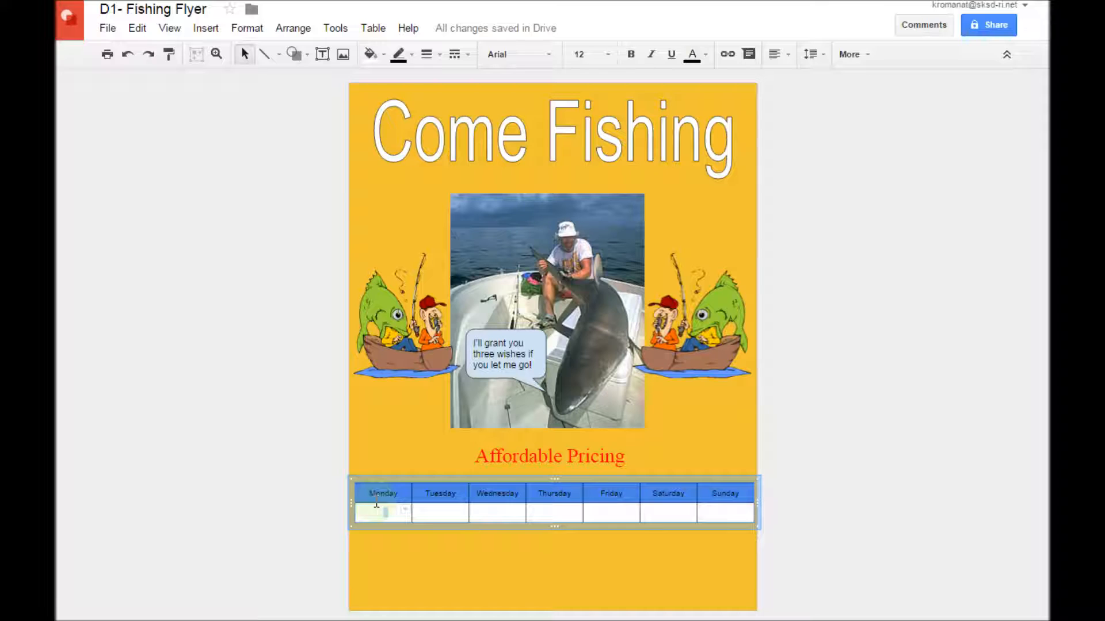
{"action": "type", "text": "$"}
{"action": "left_click_drag", "start_coordinate": [367, 512], "coordinate": [393, 514]}
{"action": "right_click", "coordinate": [390, 514]}
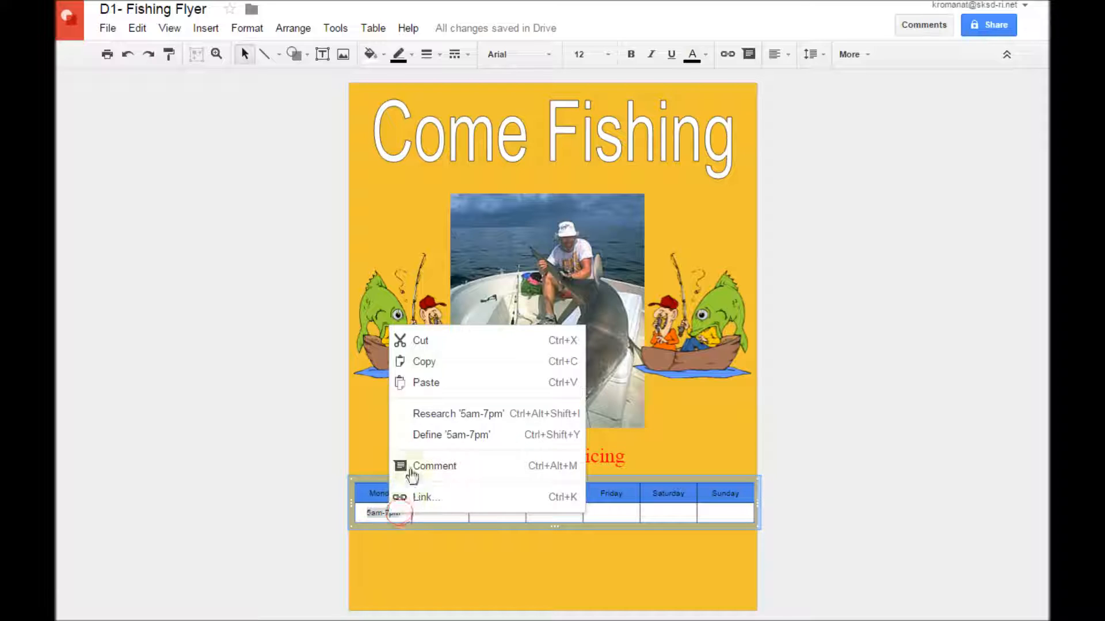
{"action": "left_click", "coordinate": [424, 361]}
{"action": "right_click", "coordinate": [429, 515]}
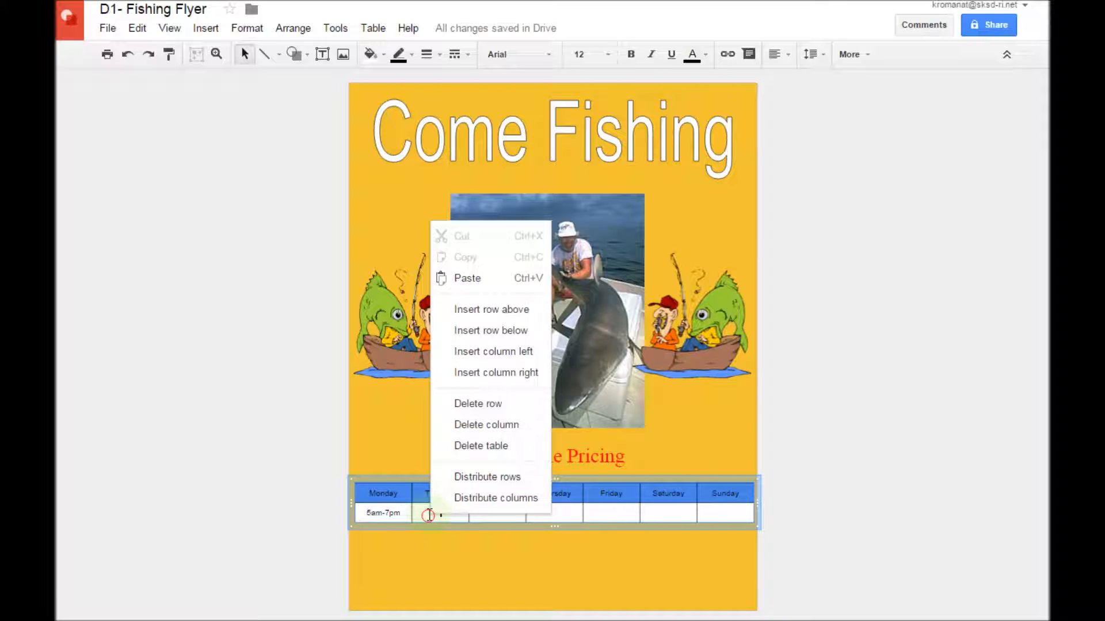
{"action": "left_click", "coordinate": [480, 282]}
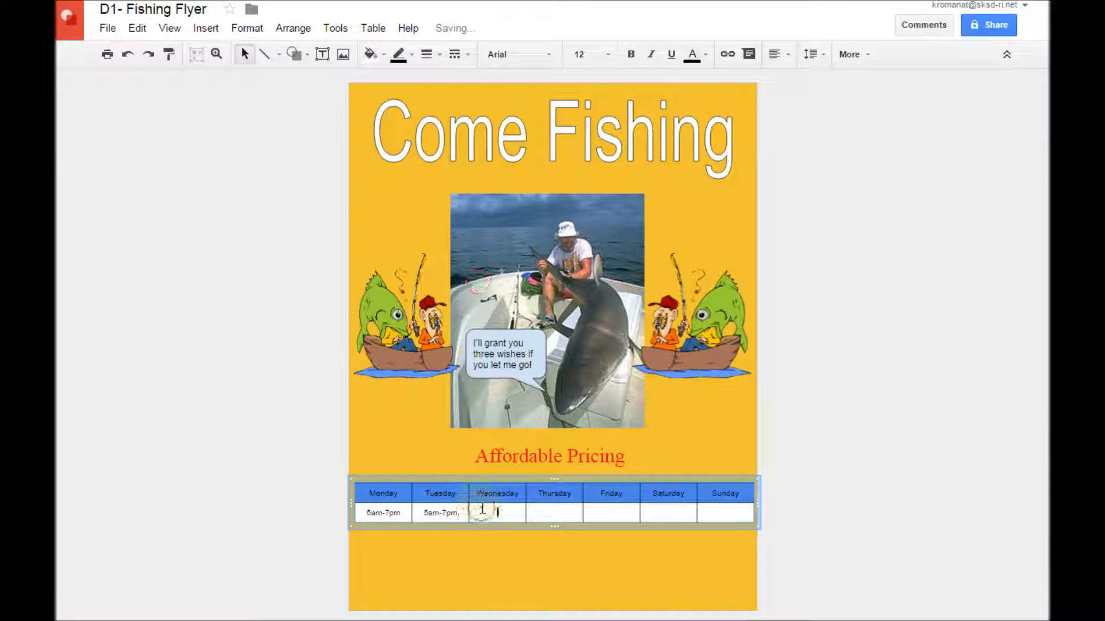
- Paste the copied 5am-7pm hours into the cells below Wednesday through Sunday and deselect the table
{"action": "right_click", "coordinate": [490, 509]}
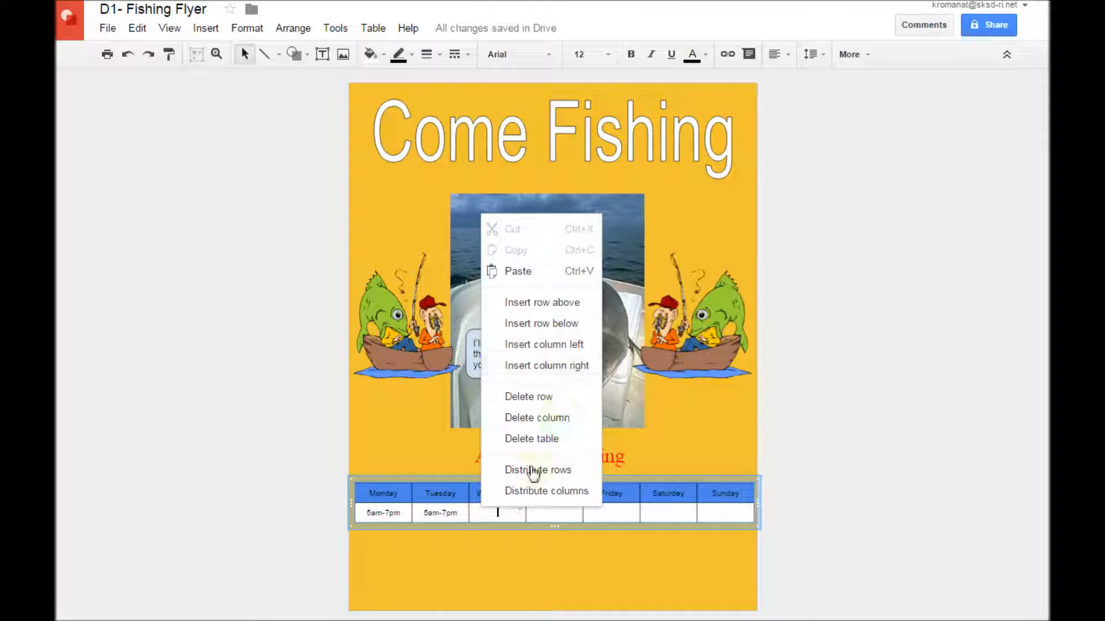
{"action": "left_click", "coordinate": [500, 512]}
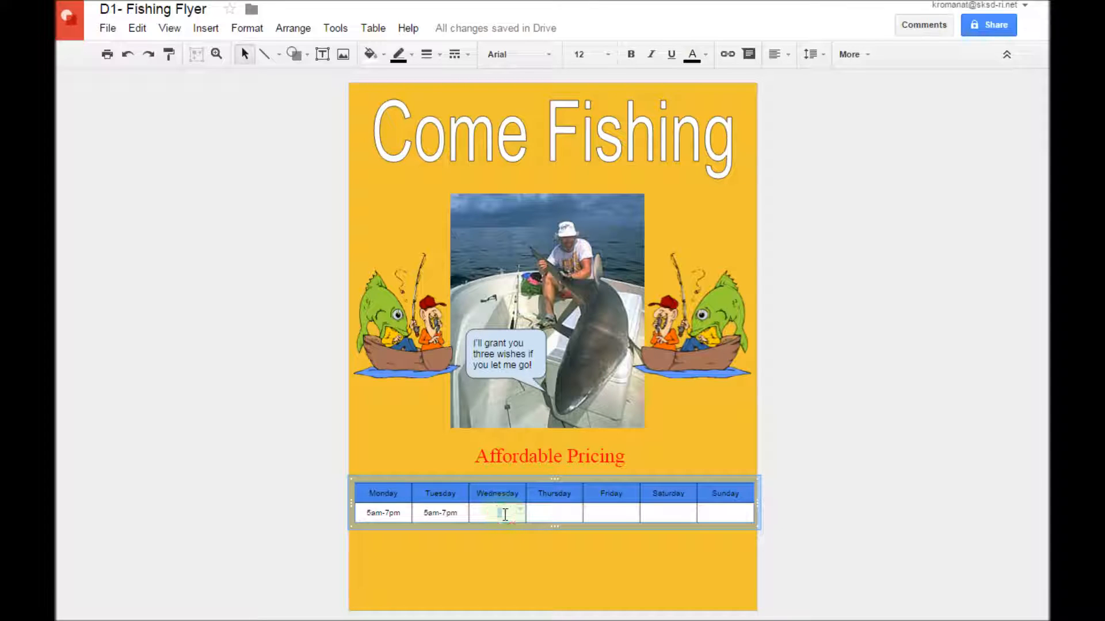
{"action": "key", "text": "ctrl+v"}
{"action": "left_click", "coordinate": [556, 513]}
{"action": "key", "text": "ctrl+v"}
{"action": "left_click", "coordinate": [607, 513]}
{"action": "key", "text": "ctrl+v"}
{"action": "left_click", "coordinate": [656, 513]}
{"action": "key", "text": "ctrl+v"}
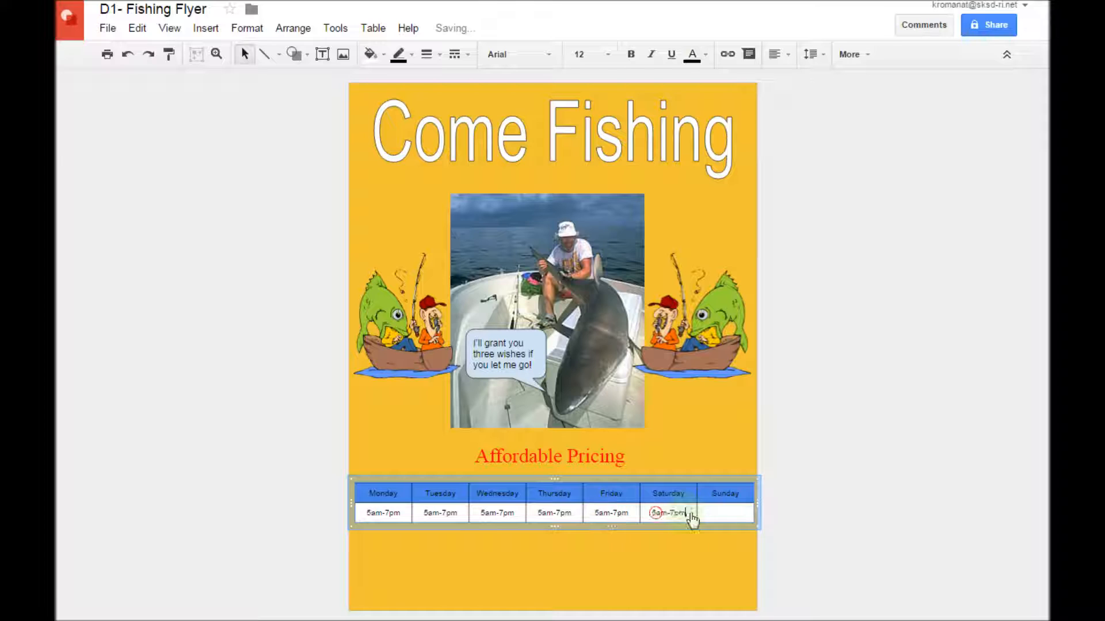
{"action": "left_click", "coordinate": [725, 512]}
{"action": "key", "text": "ctrl+v"}
{"action": "left_click", "coordinate": [829, 490]}
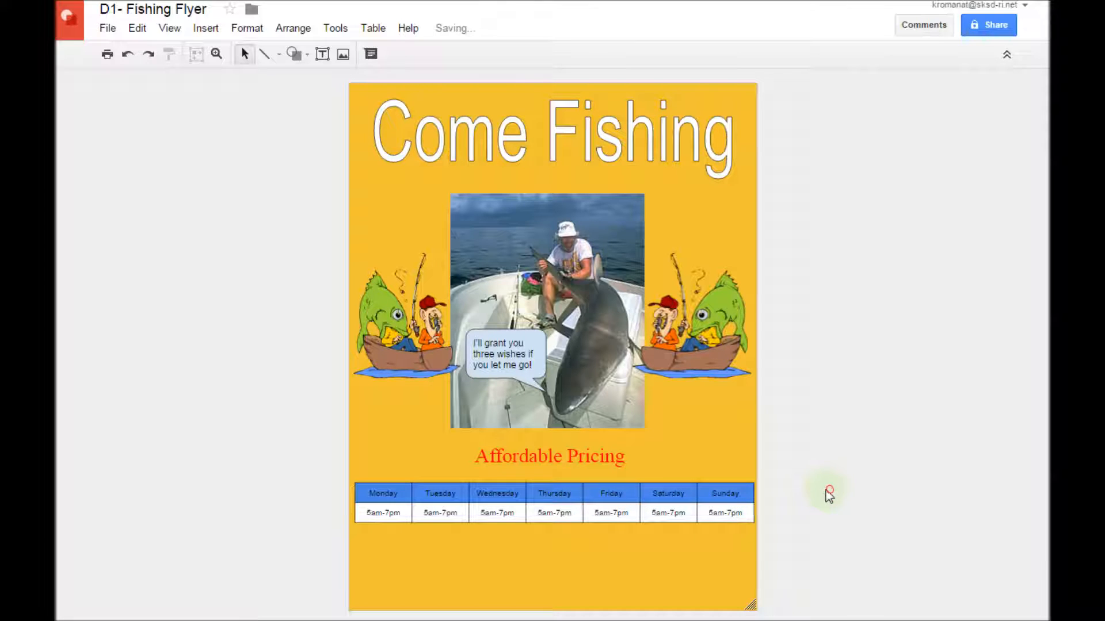